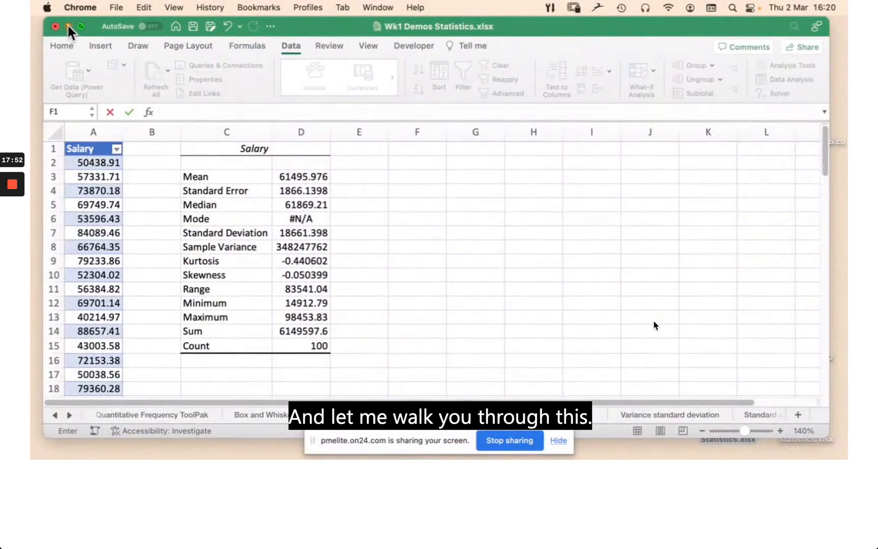
Step: Switch to the Wk1 Exercises Statistics.xlsx workbook and open the exercise 3 sheet with the Time taken data
left_click(67, 25)
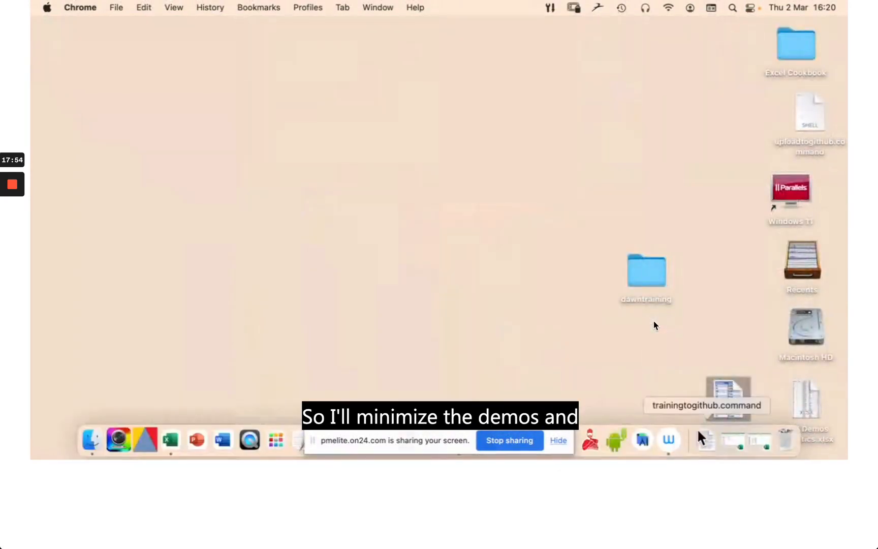
left_click(734, 436)
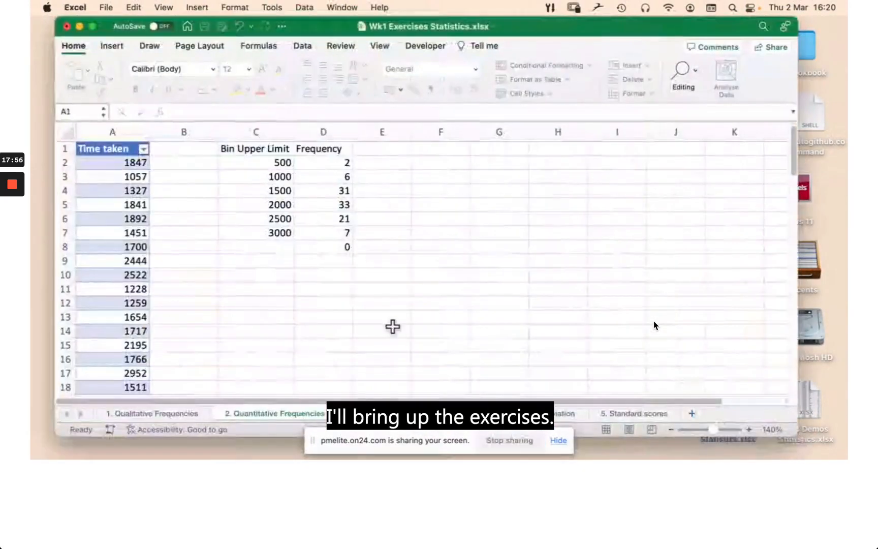
left_click(745, 436)
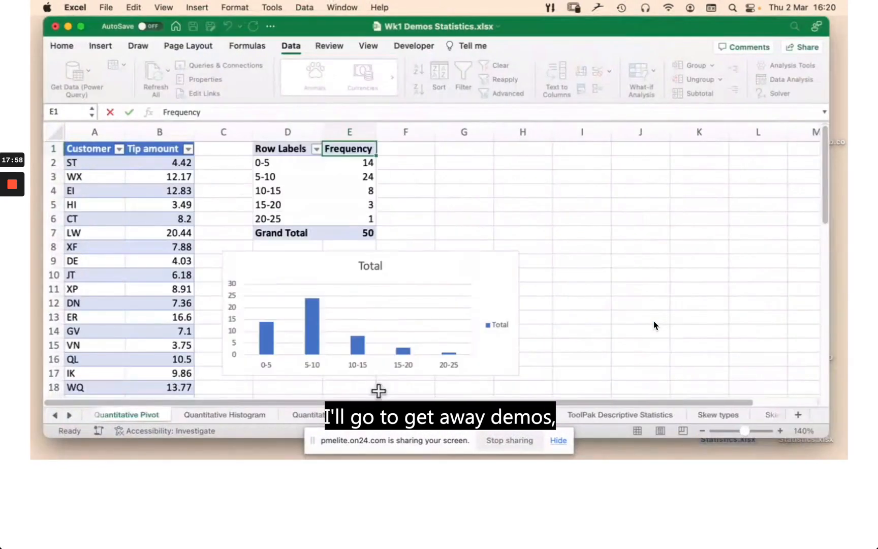
left_click(68, 25)
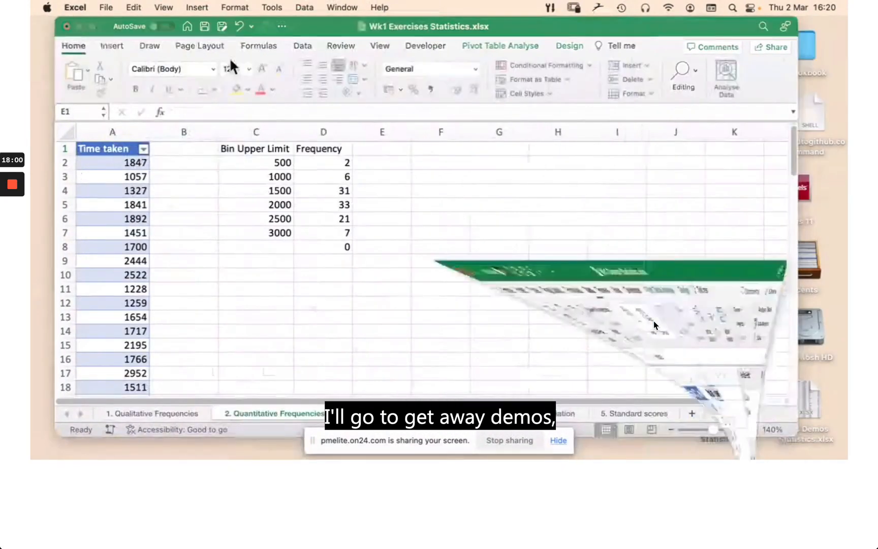
left_click(364, 413)
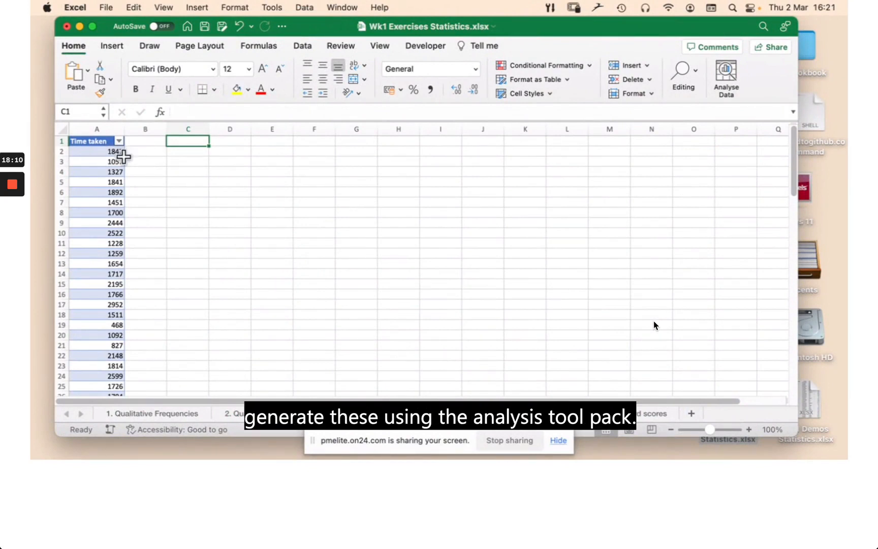
Step: Generate Descriptive Statistics for A1:A101 with labels in first row and summary statistics, output to C1, and widen column C to fit the labels
left_click(301, 47)
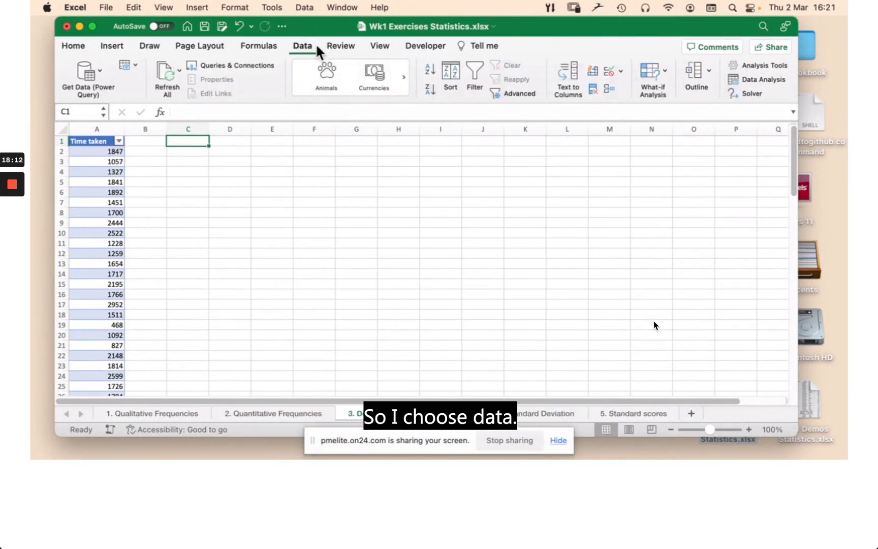
left_click(742, 79)
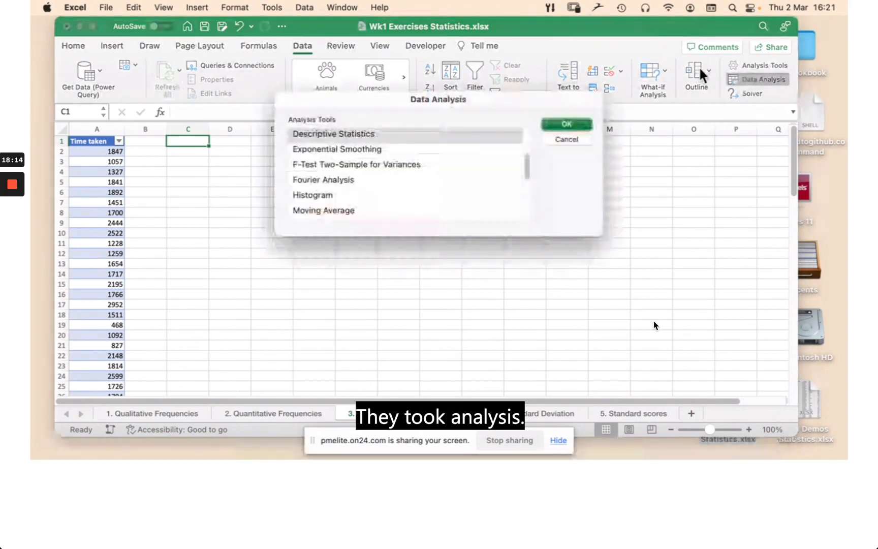
left_click(361, 132)
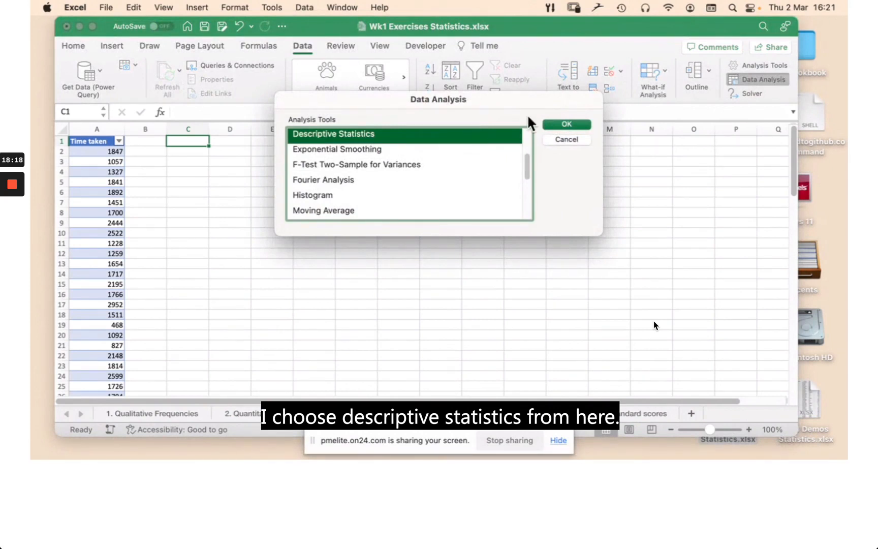
left_click(559, 126)
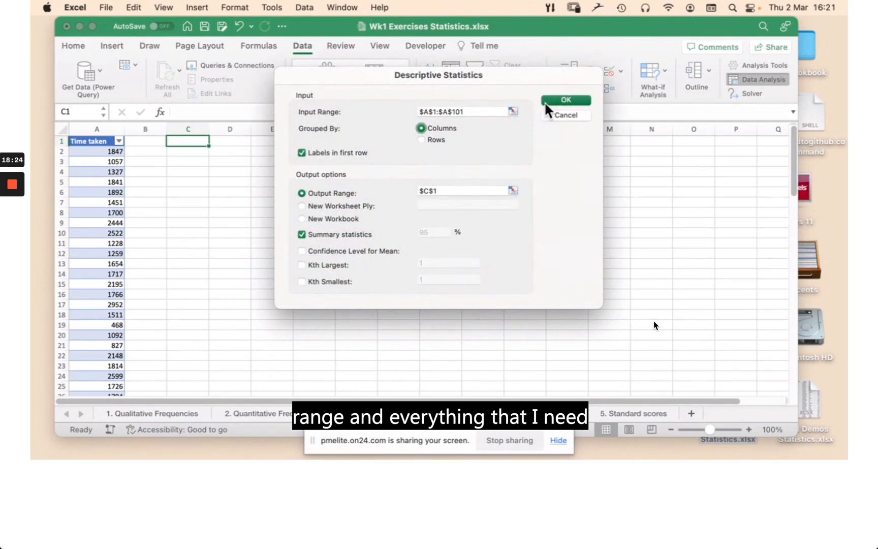
left_click(563, 96)
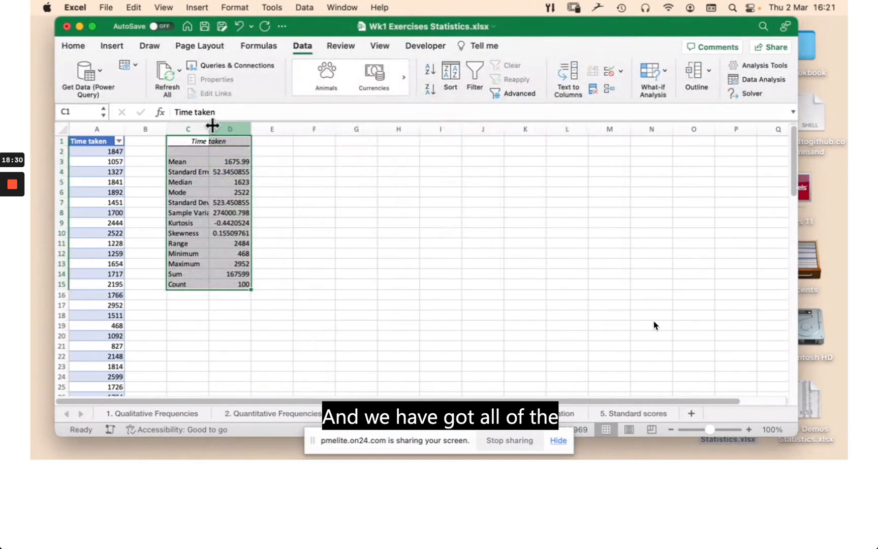
left_click_drag(212, 126, 229, 126)
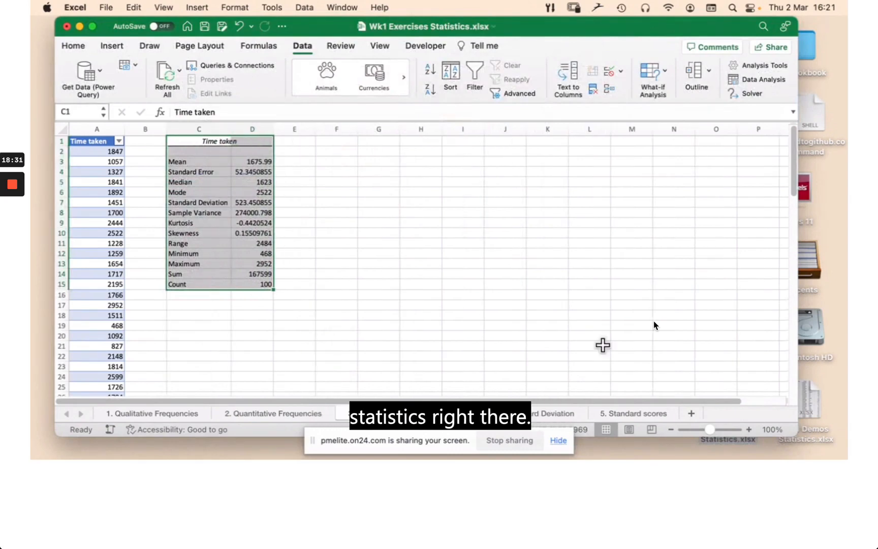
Step: Examine the range, mean and median in the Time taken statistics at 140% zoom
left_click(748, 429)
left_click(748, 429)
left_click(748, 429)
left_click(748, 429)
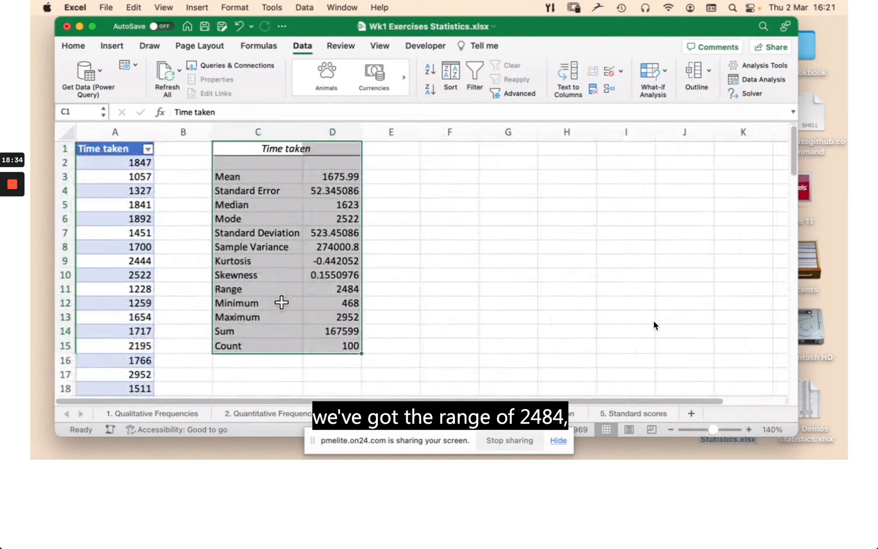
left_click(338, 288)
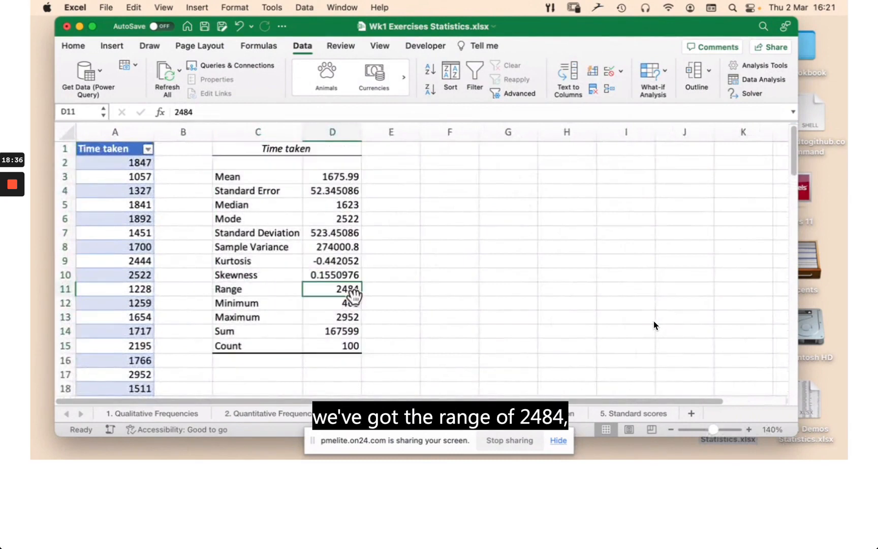
left_click(329, 176)
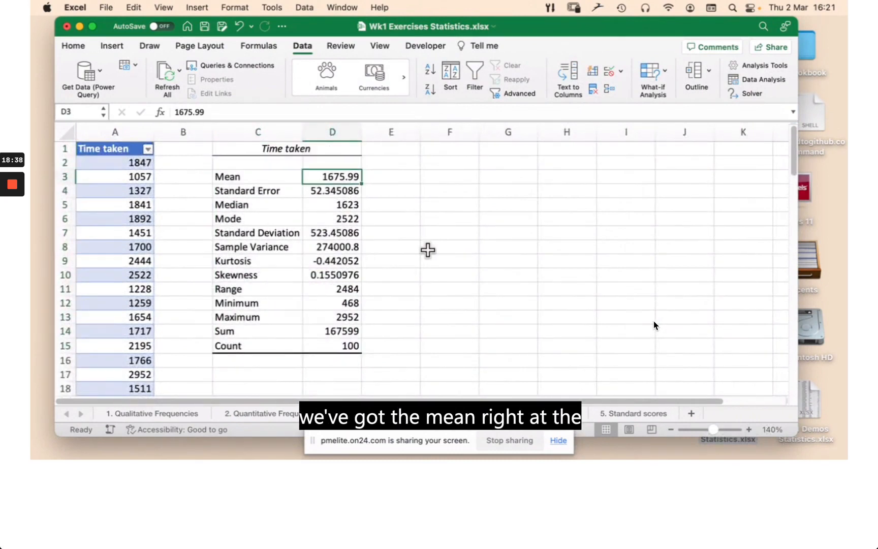
left_click(349, 206)
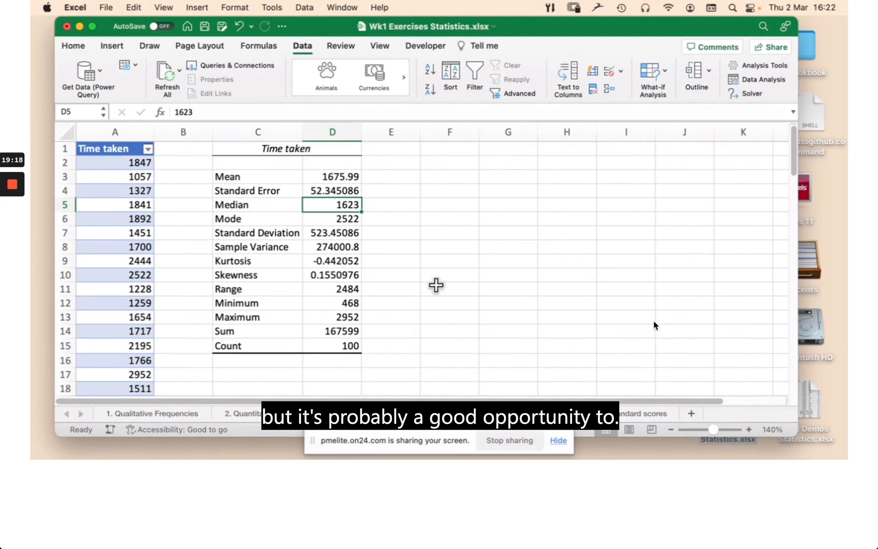
left_click(441, 149)
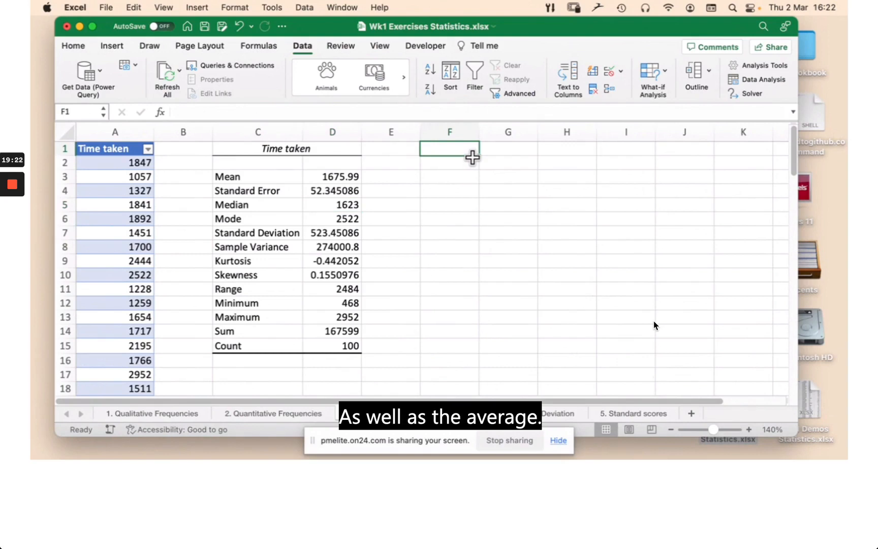
type("=")
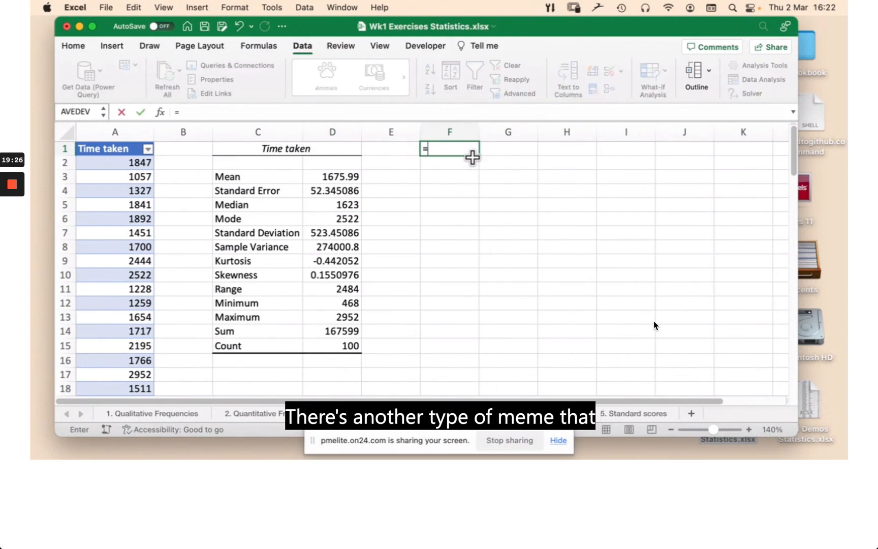
type("TRIM")
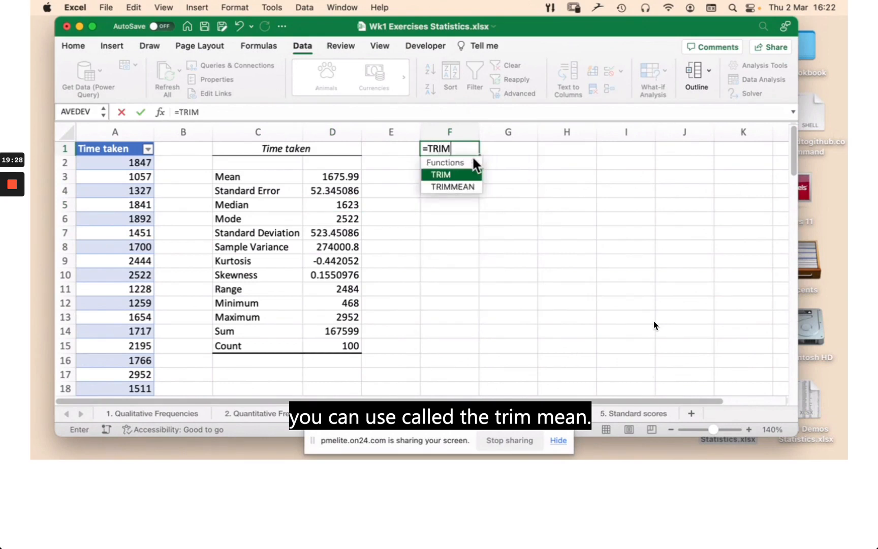
type("MEa")
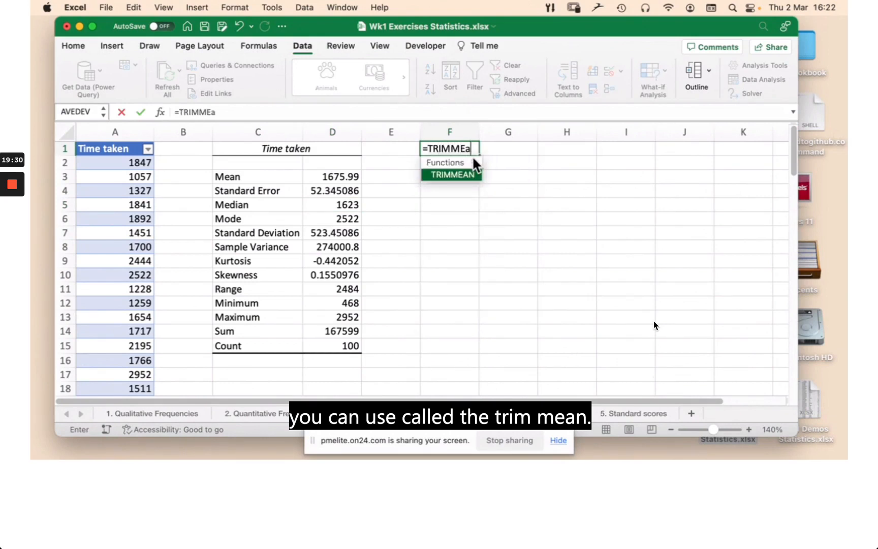
type("AN")
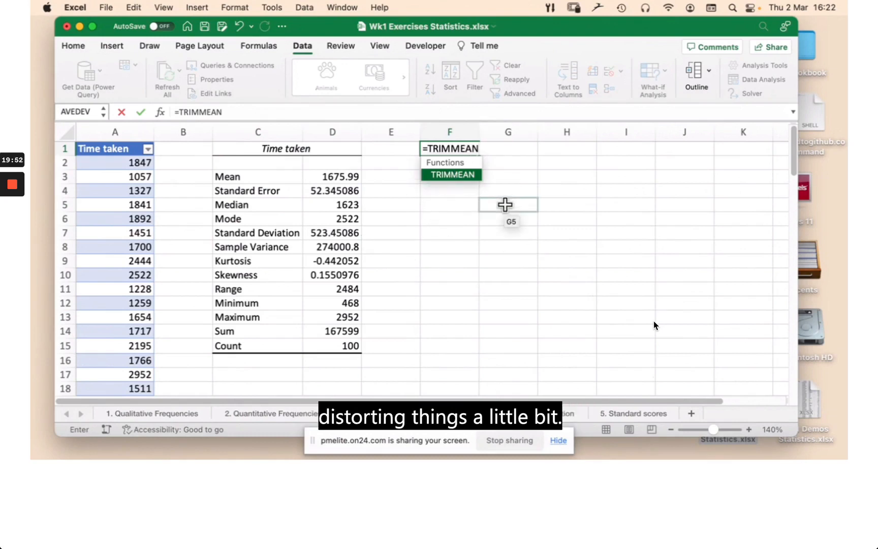
key("BackSpace")
key("BackSpace")
key("BackSpace")
key("BackSpace")
key("BackSpace")
key("BackSpace")
key("BackSpace")
key("BackSpace")
key("BackSpace")
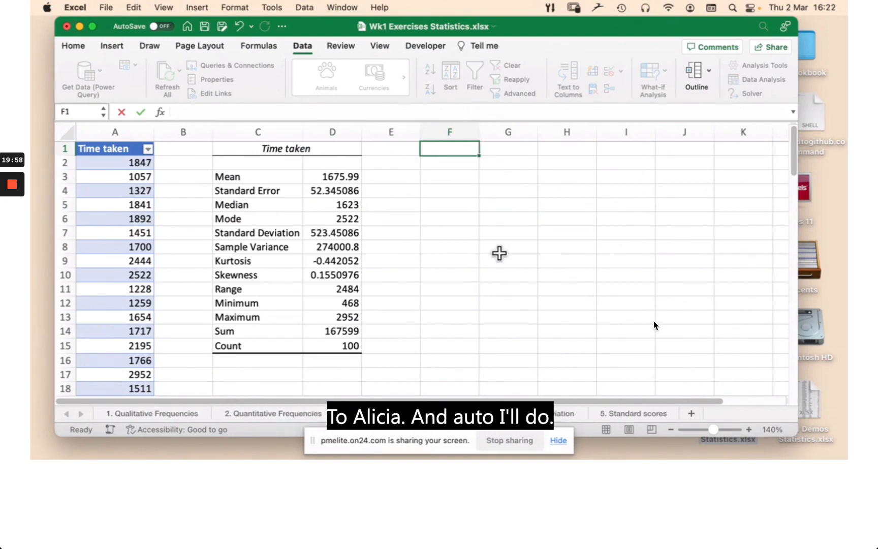
key("Escape")
Step: Switch back to the Wk1 Demos Statistics.xlsx workbook and open the ToolPak Descriptive Statistics sheet
left_click(78, 25)
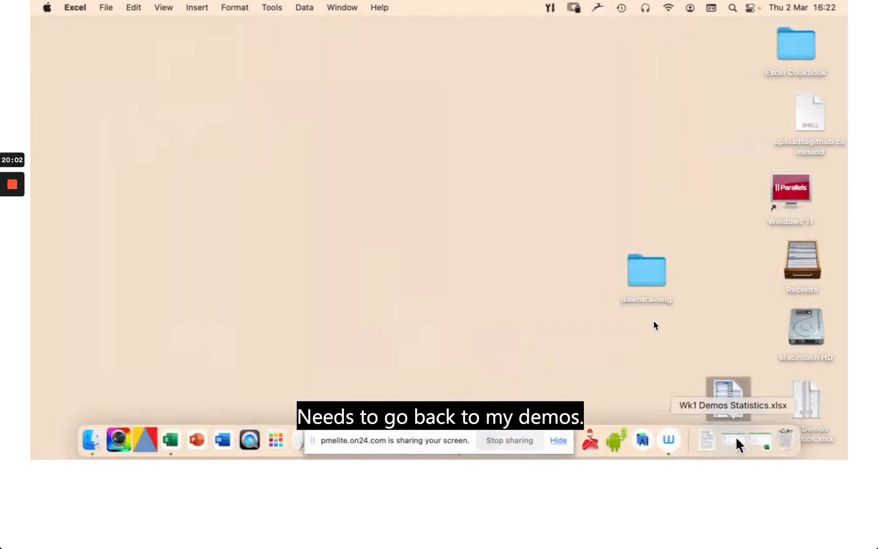
left_click(734, 435)
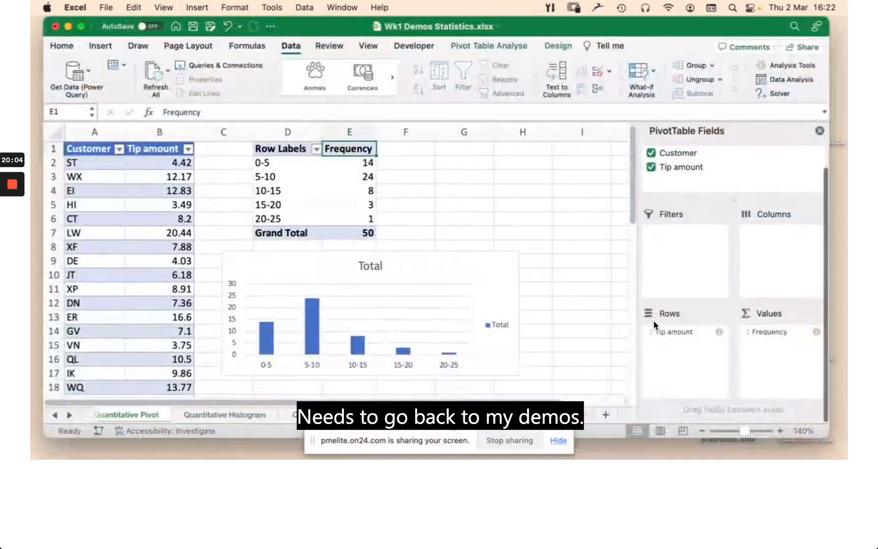
left_click(69, 415)
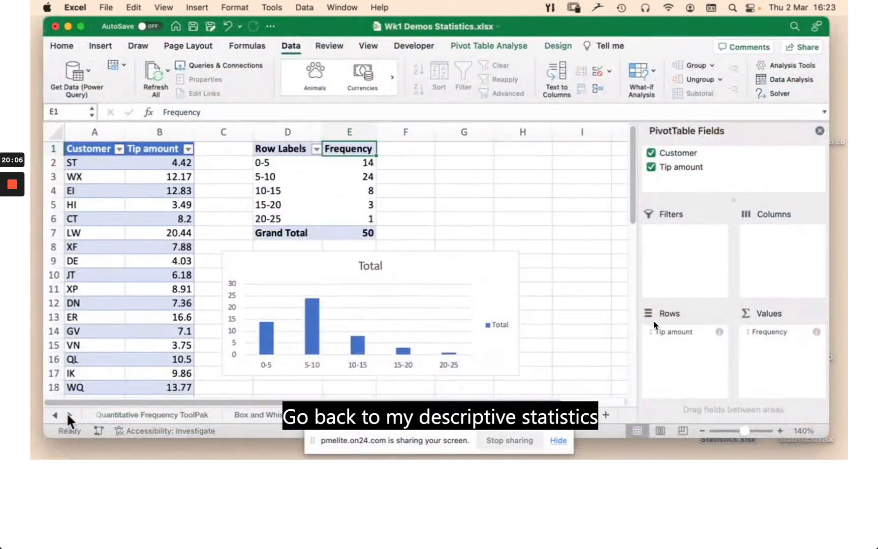
left_click(69, 414)
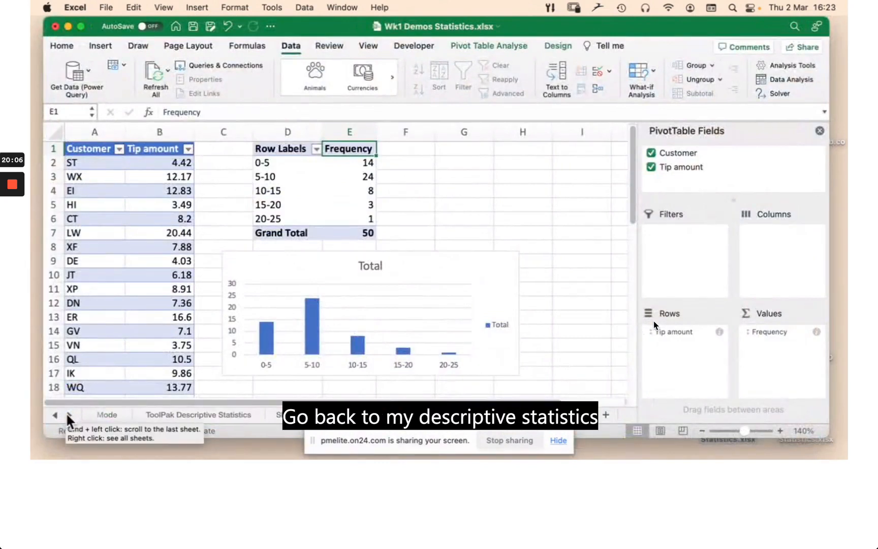
left_click(230, 415)
Step: Enter the function name TRIMMEAN as text in cell F2, beside the Salary statistics
left_click(414, 163)
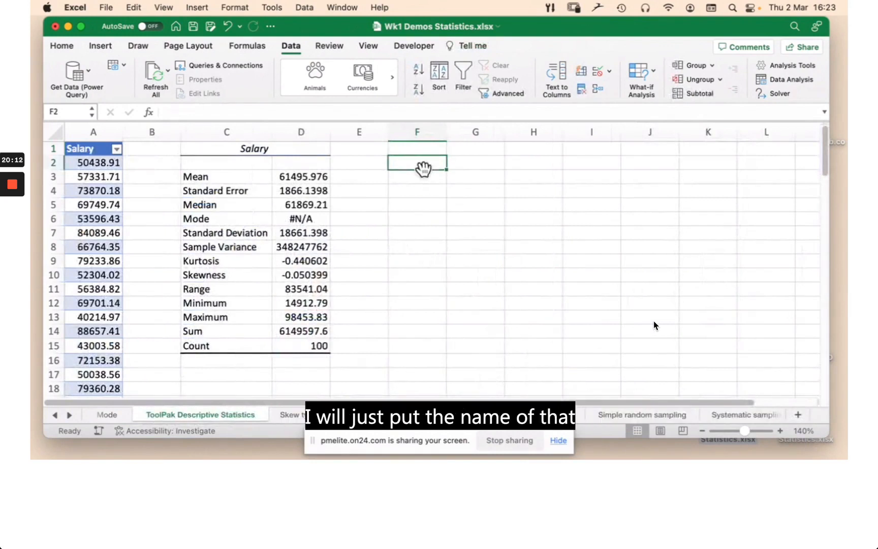
type("TRIMME")
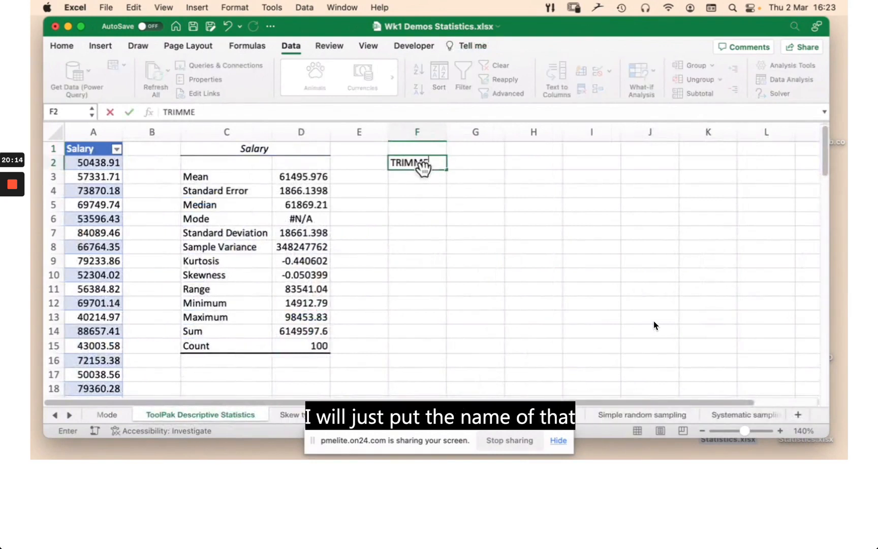
type("AN")
left_click(429, 231)
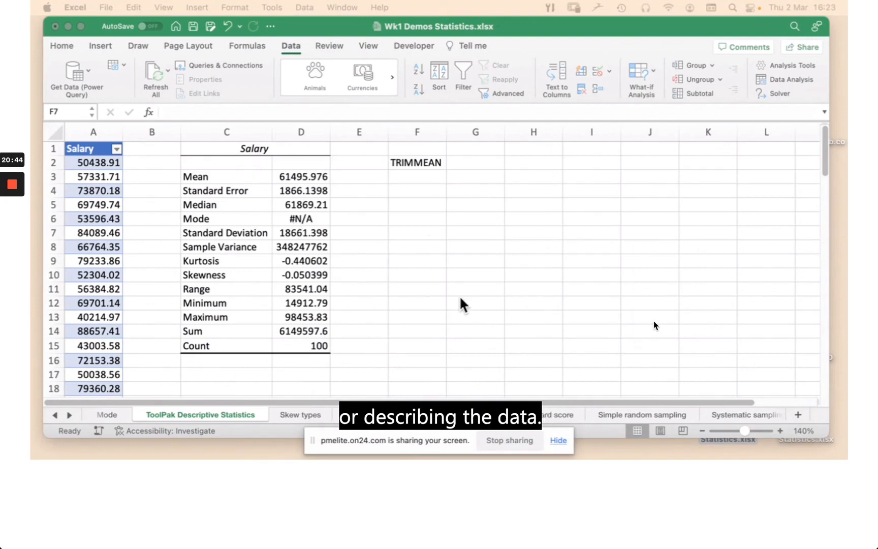
Step: On the Skew types sheet, begin a SKEW formula in D15 as the skewness of the Symmetric skew data
left_click(296, 413)
left_click(296, 414)
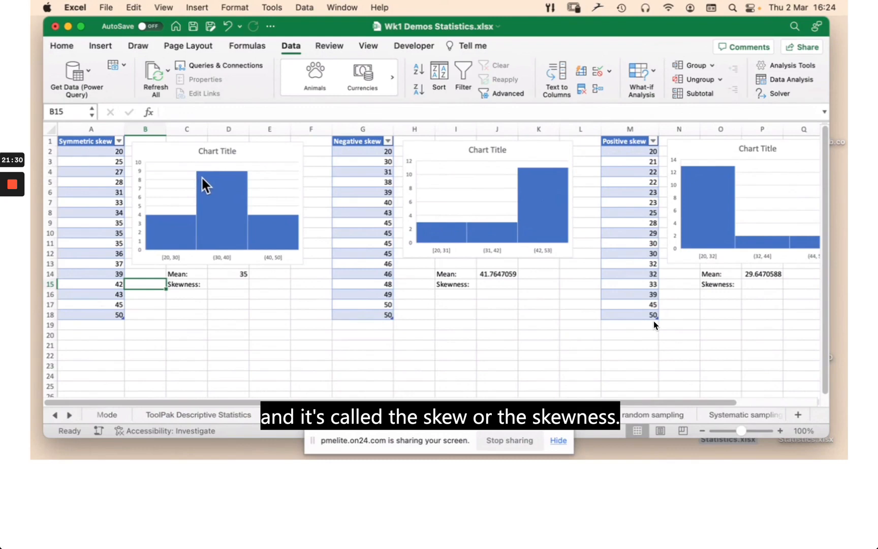
left_click(780, 430)
left_click(780, 431)
left_click(780, 430)
left_click(780, 430)
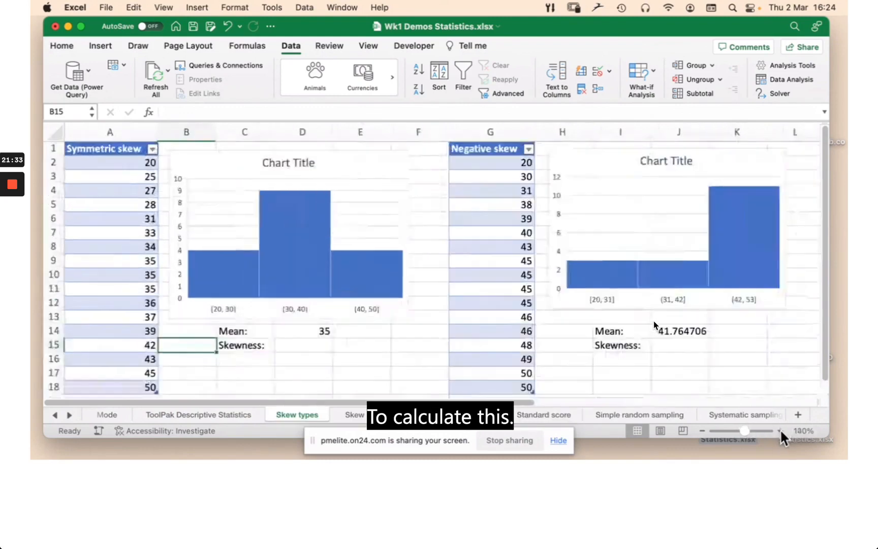
left_click(310, 346)
type("=")
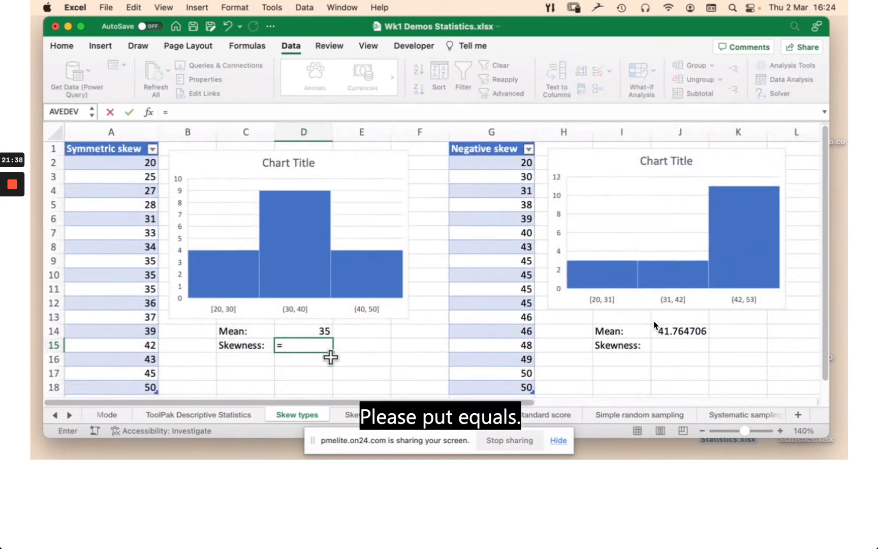
type("SKEW")
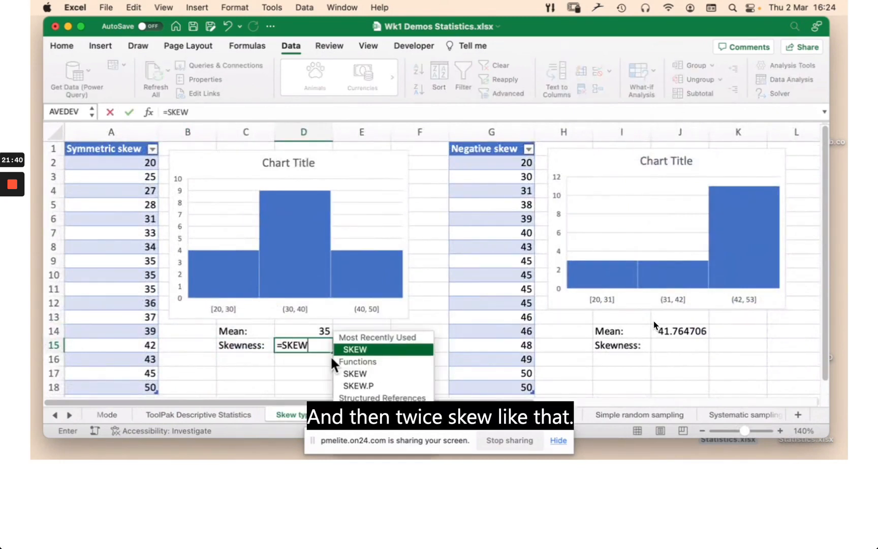
type("(")
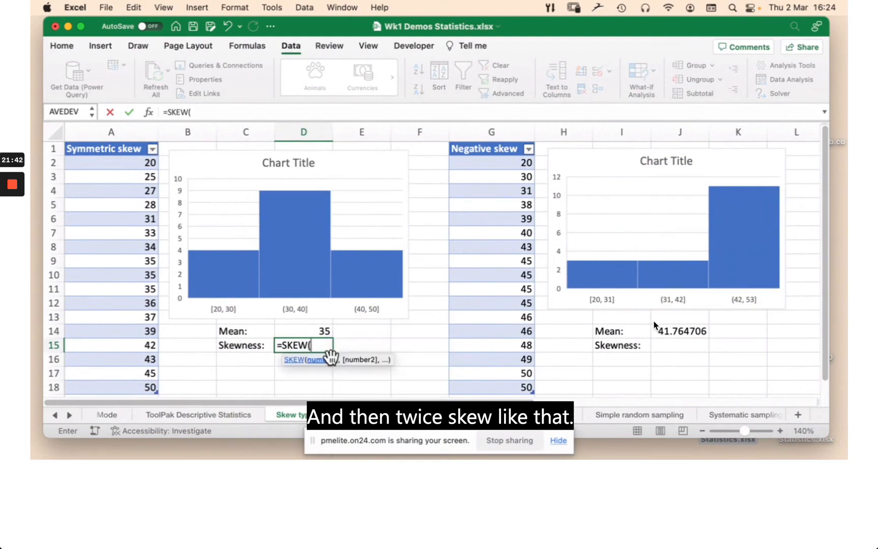
left_click_drag(96, 164, 152, 390)
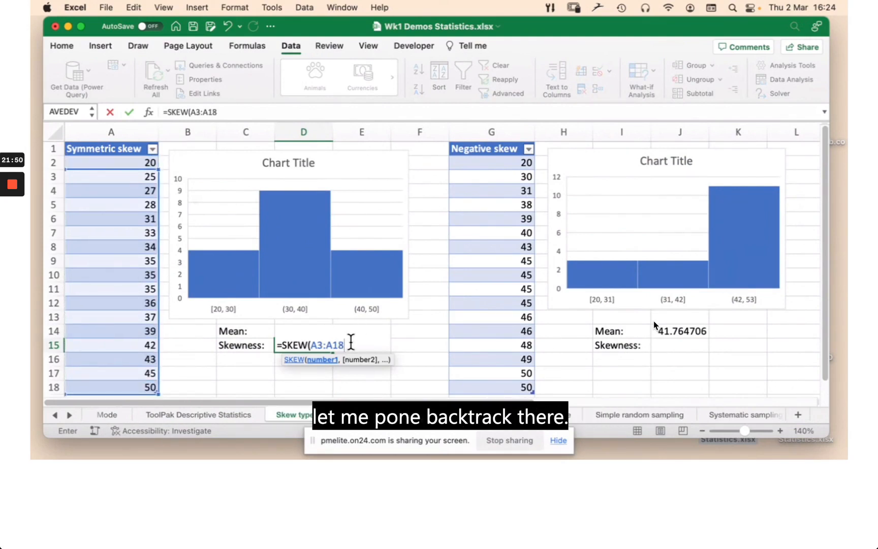
left_click_drag(345, 345, 316, 341)
key("BackSpace")
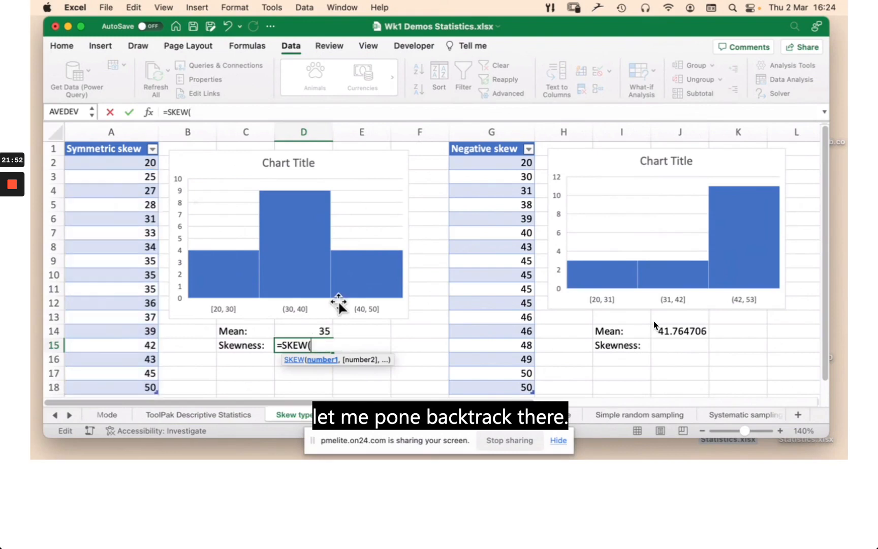
Step: Complete the SKEW formula in D15 with all values of the Symmetric skew column
left_click_drag(155, 158, 130, 387)
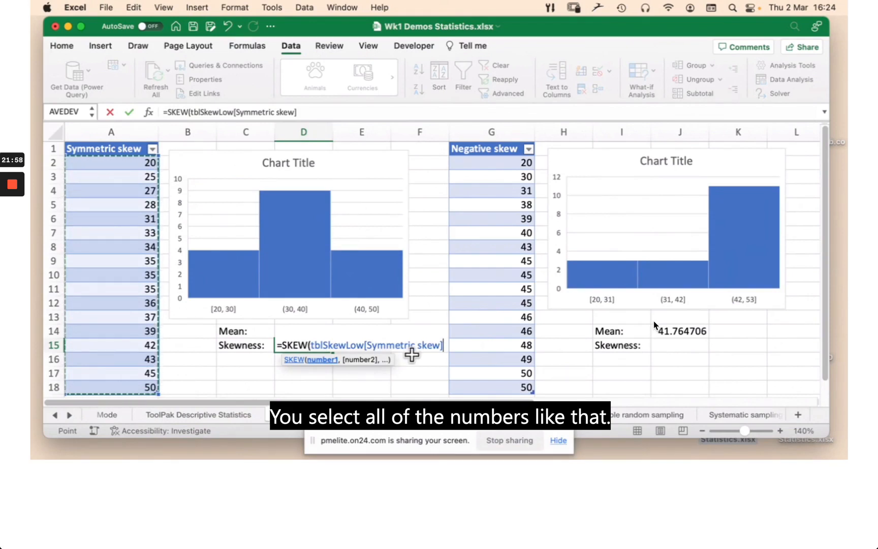
type(")")
key("ctrl+Return")
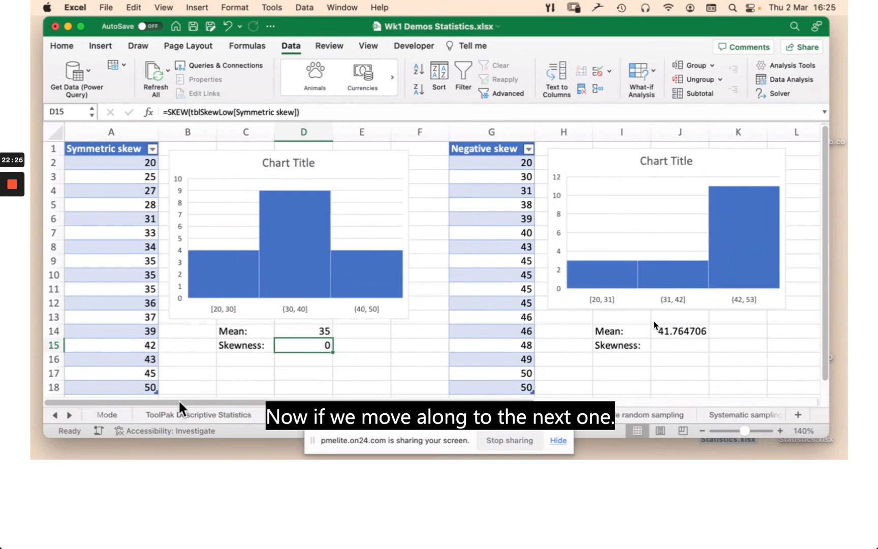
Step: Calculate the skewness of the Negative skew column in J15 with the SKEW function
scroll(584, 383, "right", 5)
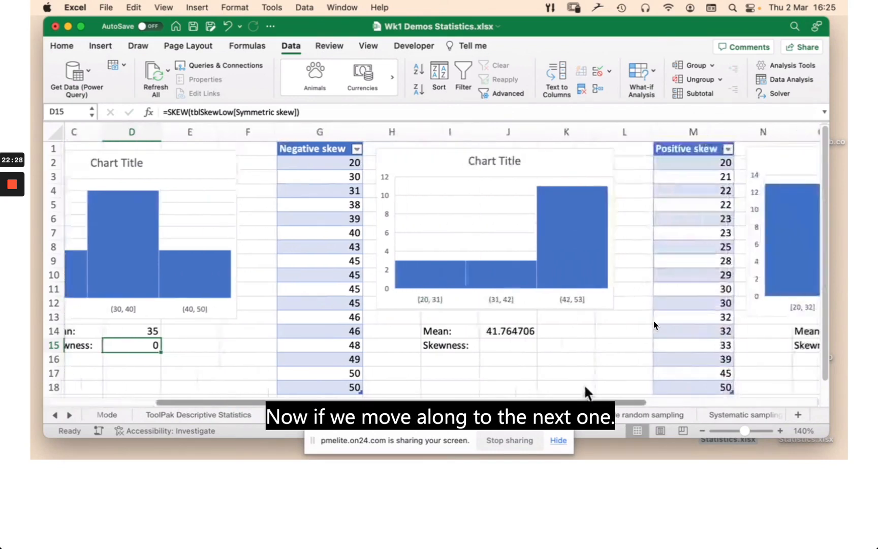
left_click(482, 345)
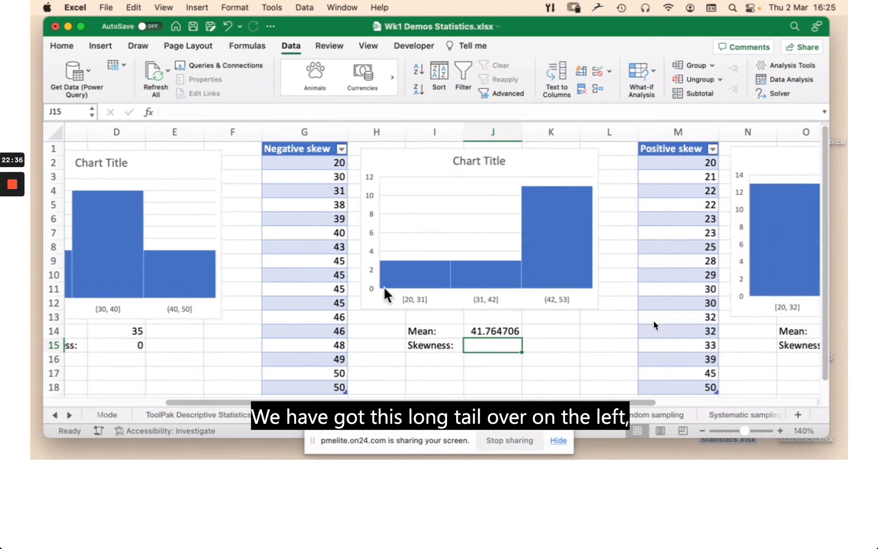
double_click(489, 345)
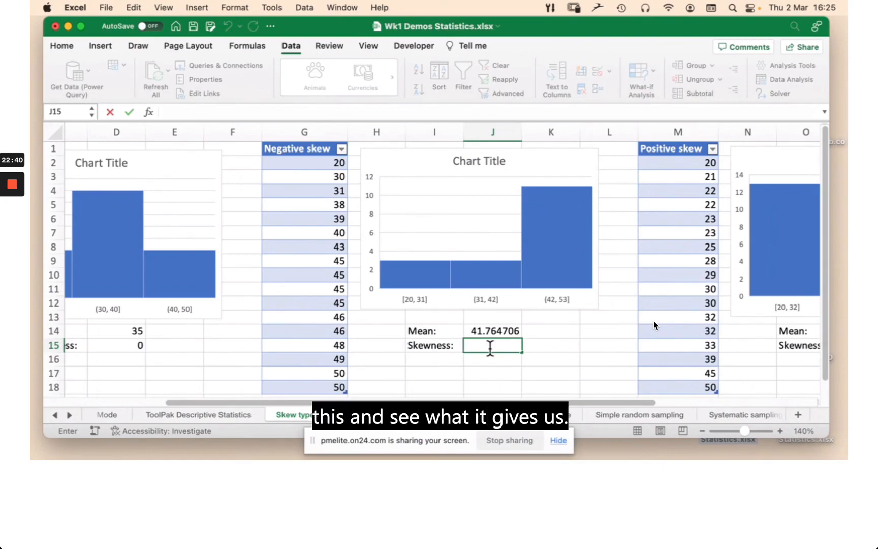
type("=SKEW(")
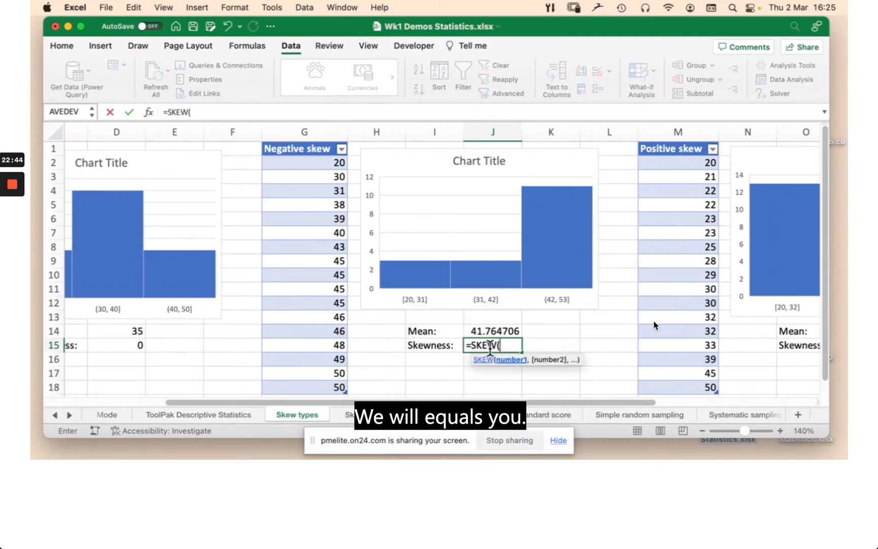
left_click_drag(299, 163, 294, 384)
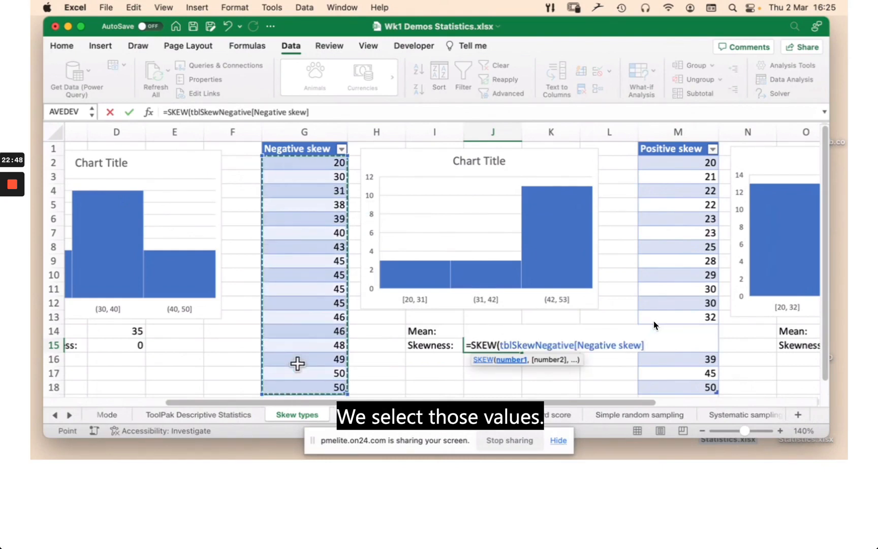
type(")")
key("Return")
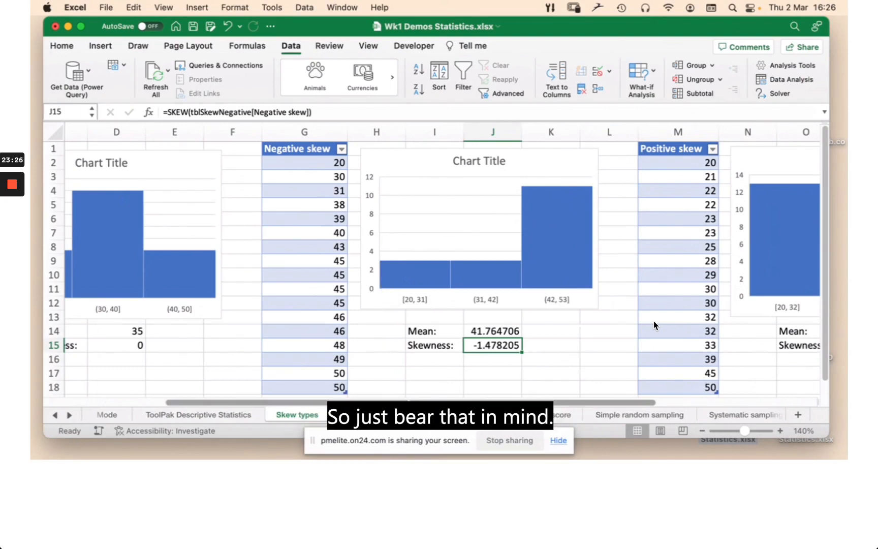
Step: Calculate the skewness of the Positive skew column in P15 with the SKEW function
left_click_drag(409, 401, 574, 401)
left_click(609, 346)
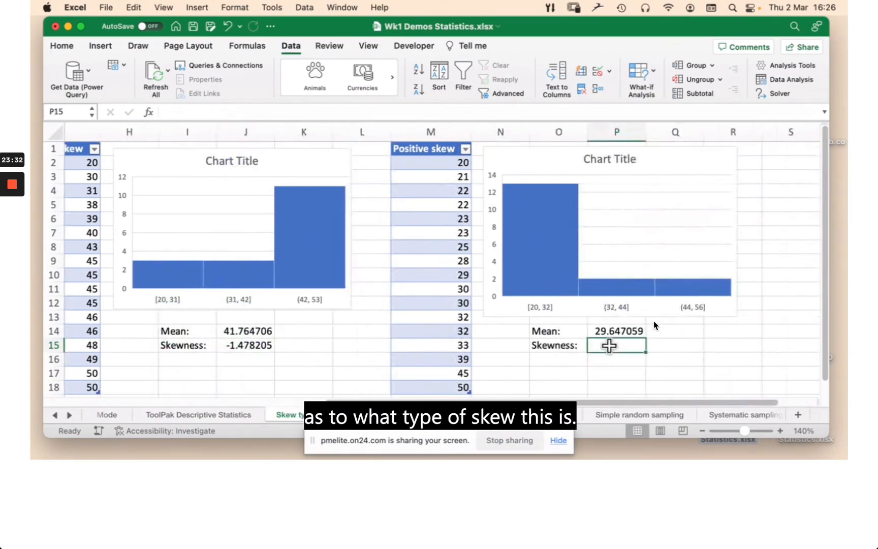
type("=")
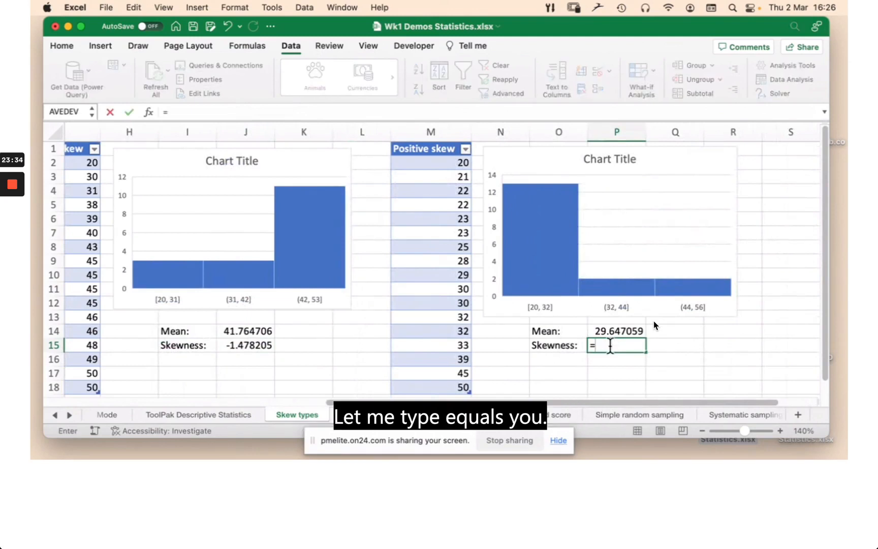
type("SKEW(")
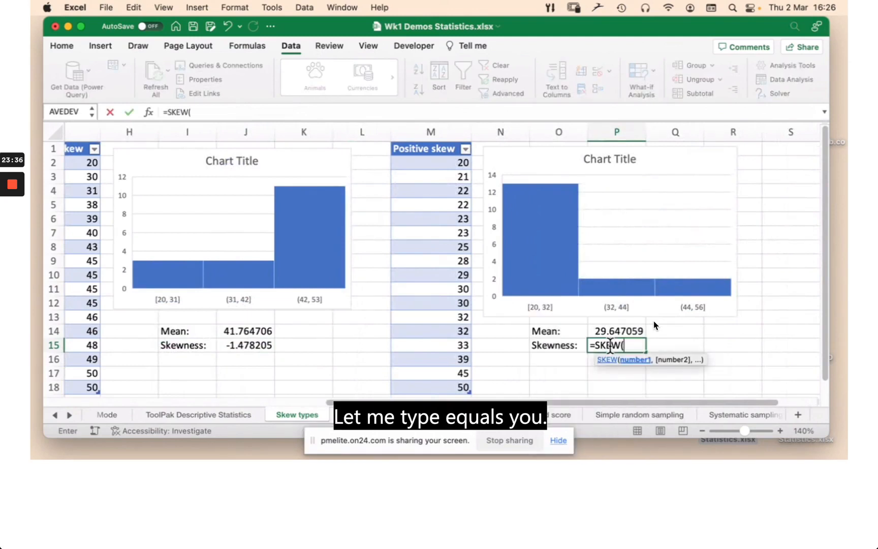
left_click_drag(417, 165, 427, 388)
type(")")
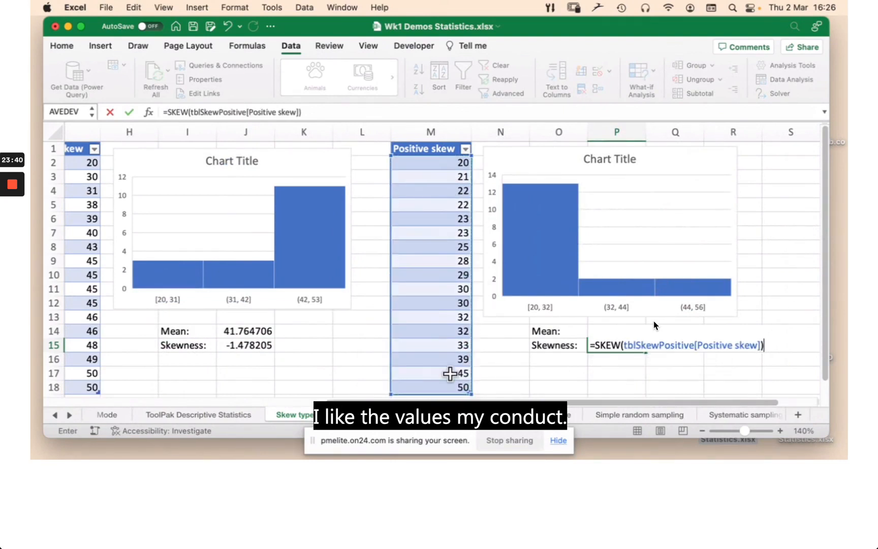
key("Return")
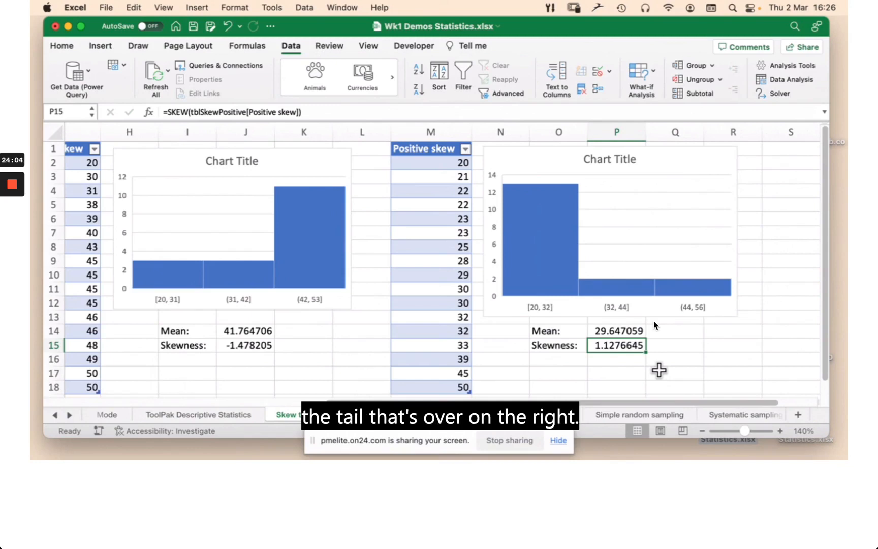
Step: On the Skew sheet, calculate the skewness of the entire Salary column in C1 with the SKEW function
left_click(366, 415)
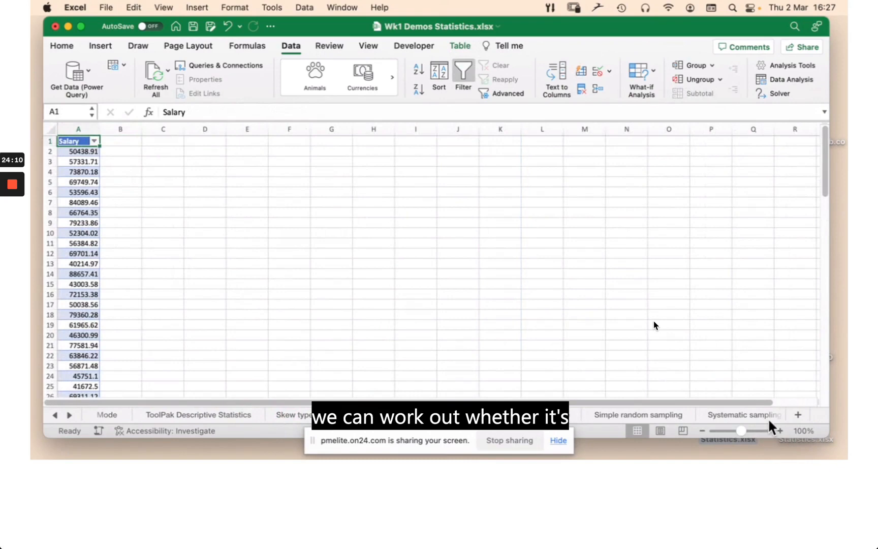
left_click(778, 431)
left_click(778, 431)
left_click(778, 431)
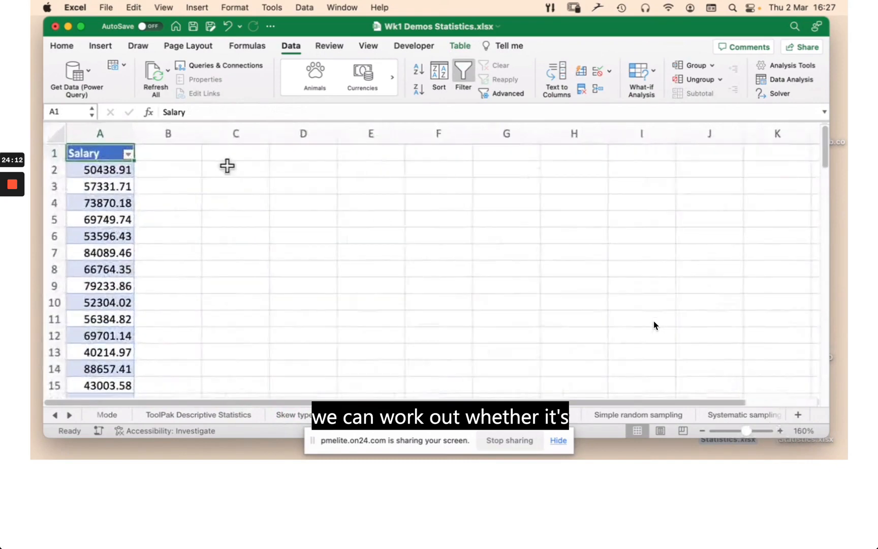
left_click(230, 153)
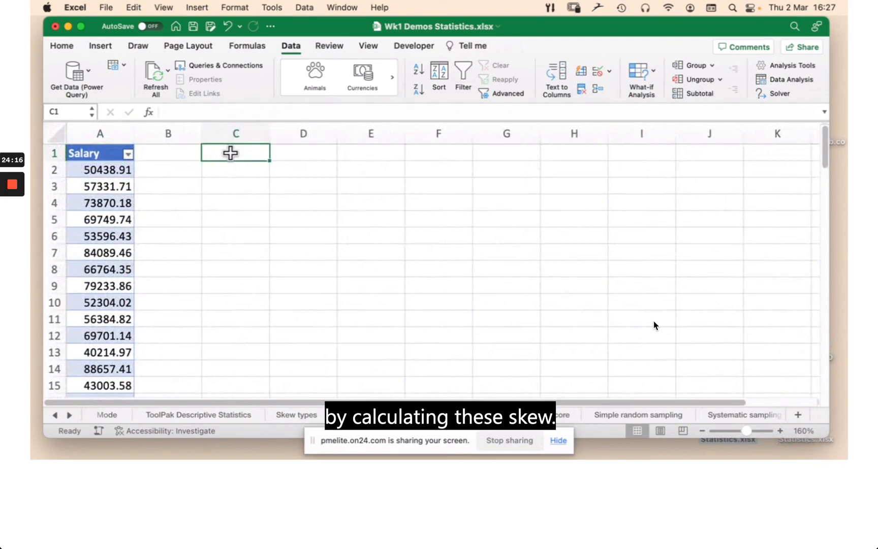
type("=")
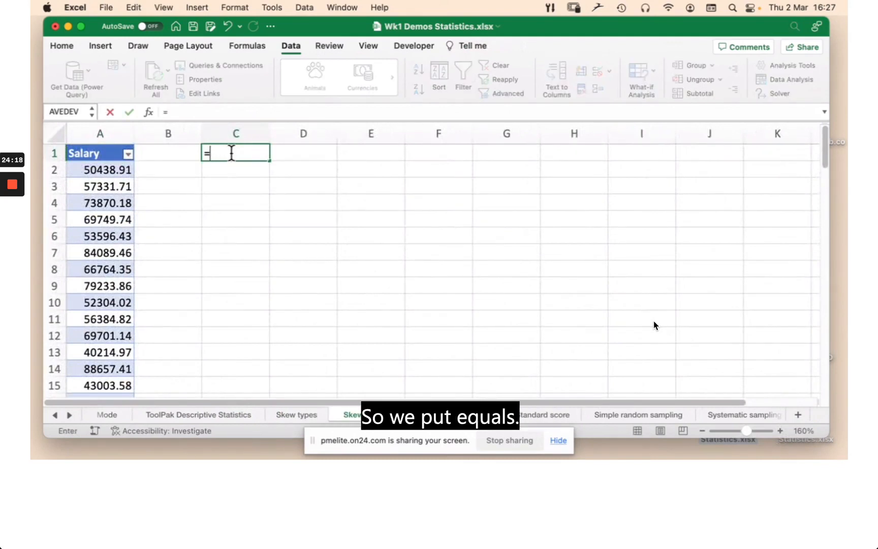
type("SKEW(")
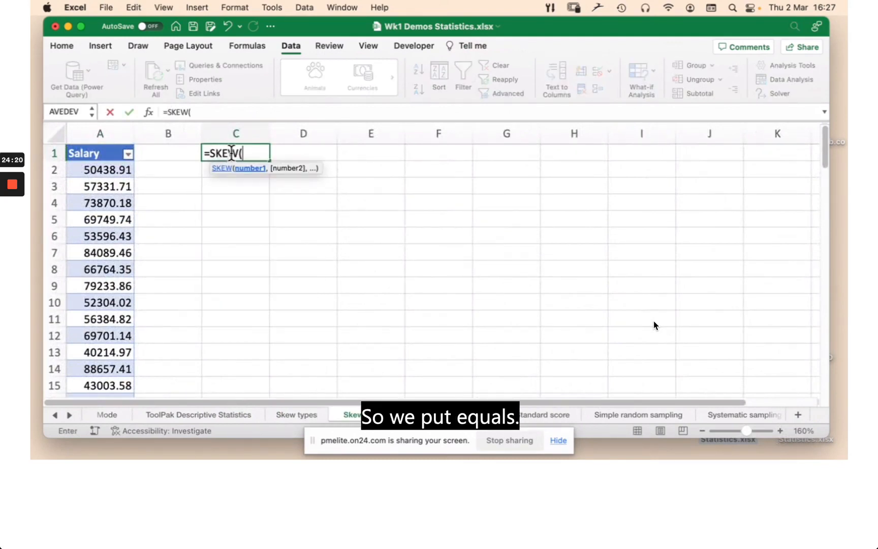
left_click(111, 170)
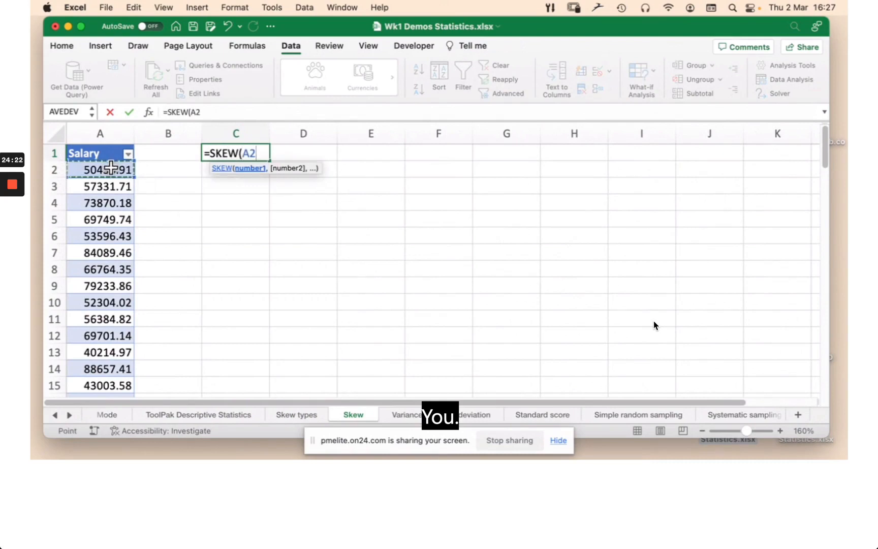
key("super+shift+Down")
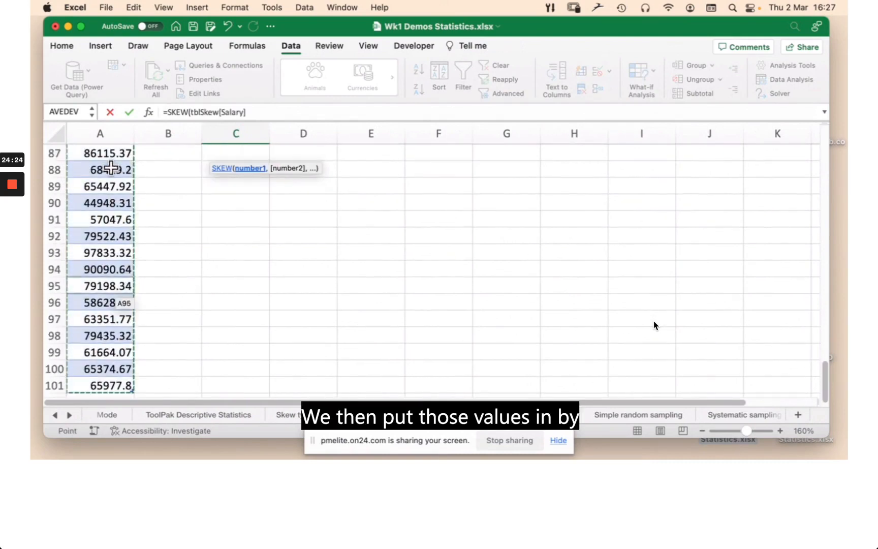
type(")")
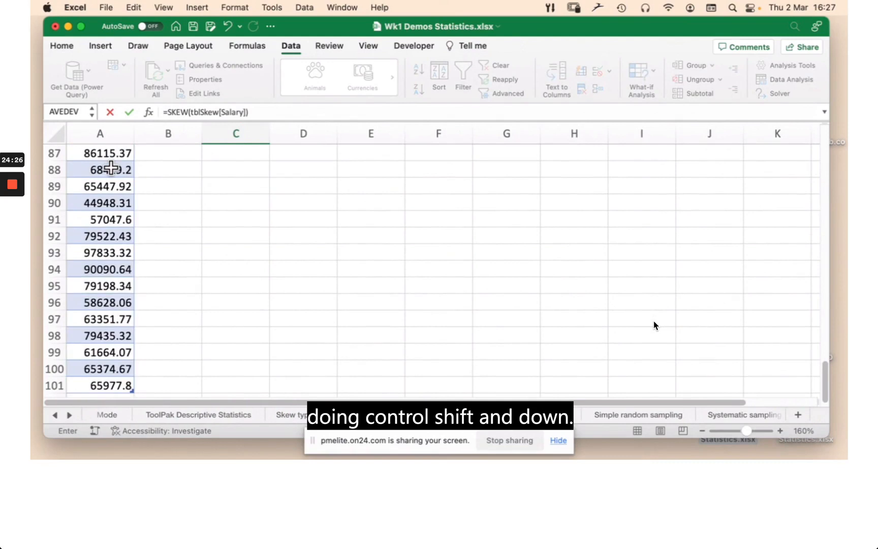
key("Return")
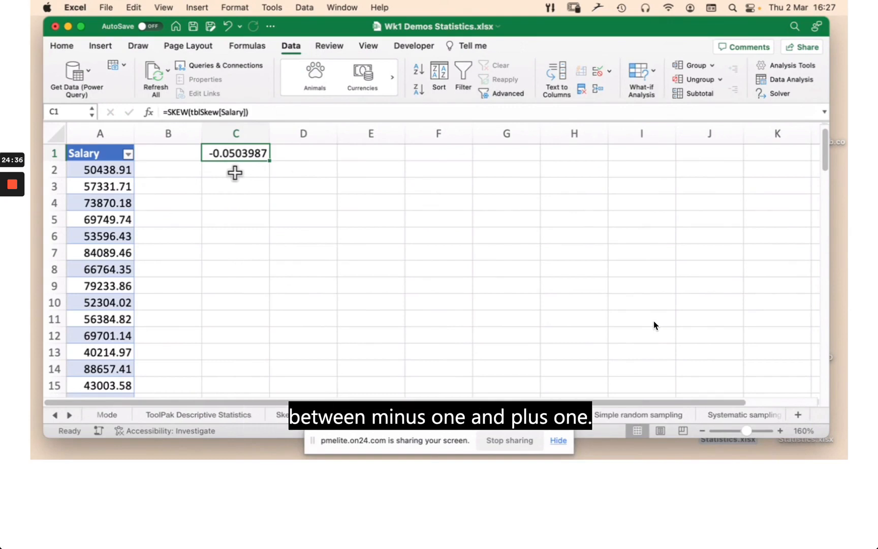
Step: Insert a histogram chart of the Salary data on the Skew sheet
left_click(121, 170)
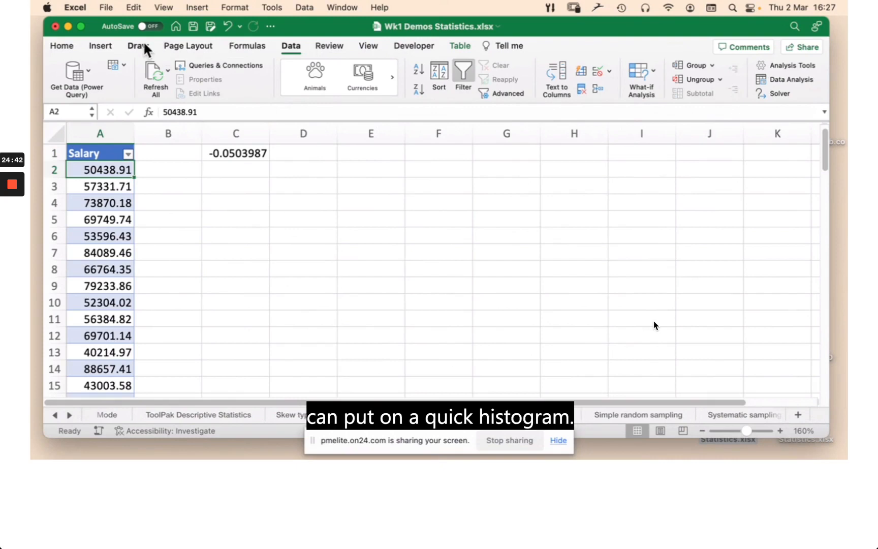
left_click(105, 44)
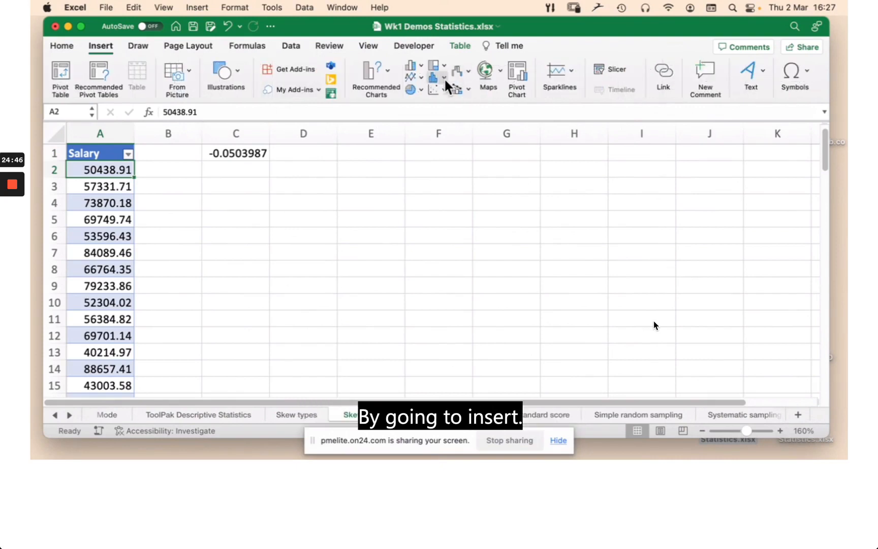
left_click(443, 78)
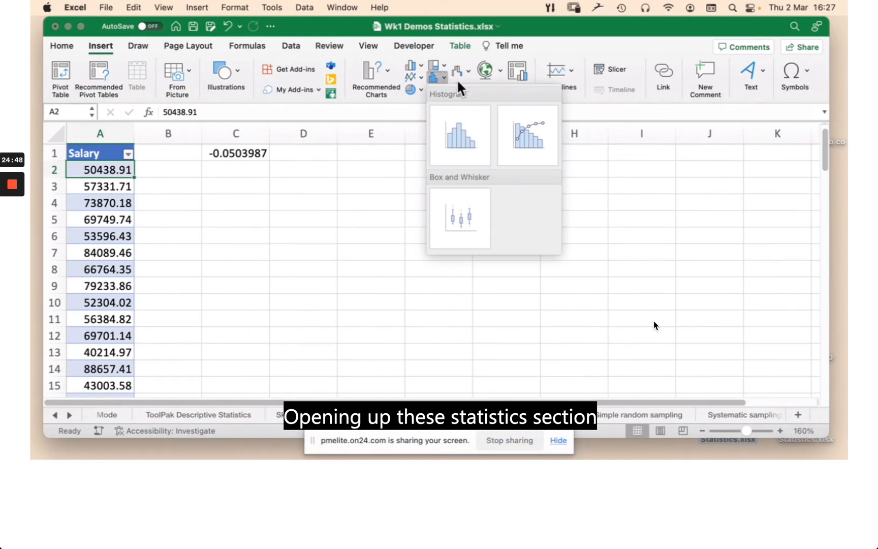
left_click(460, 135)
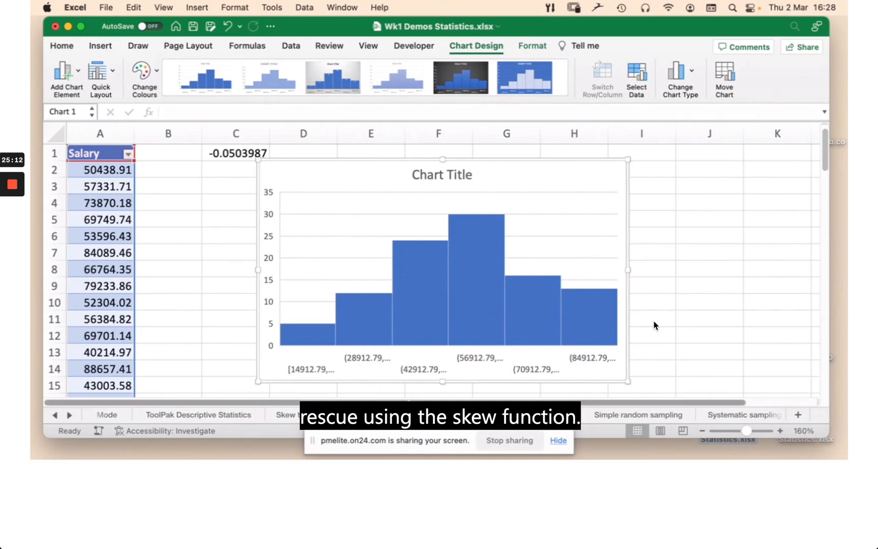
Step: Check the Skewness value on the ToolPak Descriptive Statistics sheet, then return to the Skew sheet's histogram
left_click(224, 411)
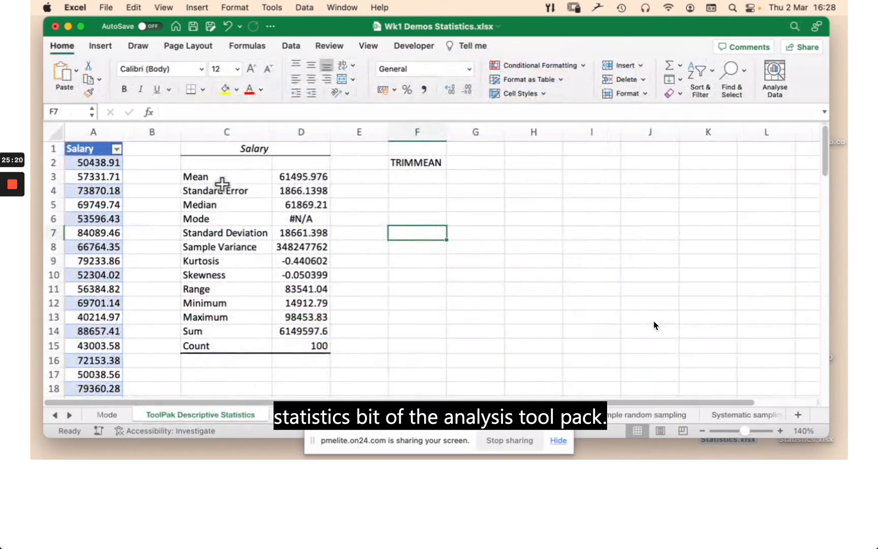
left_click(318, 274)
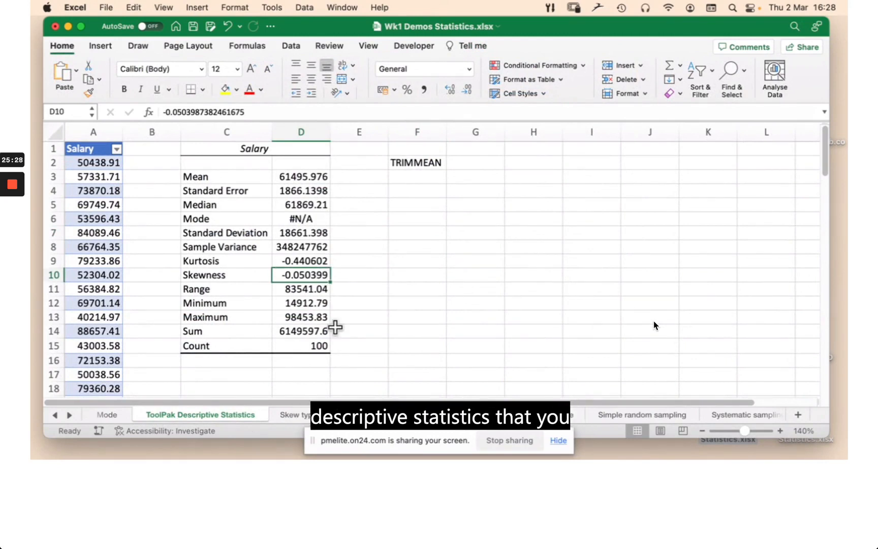
left_click(336, 415)
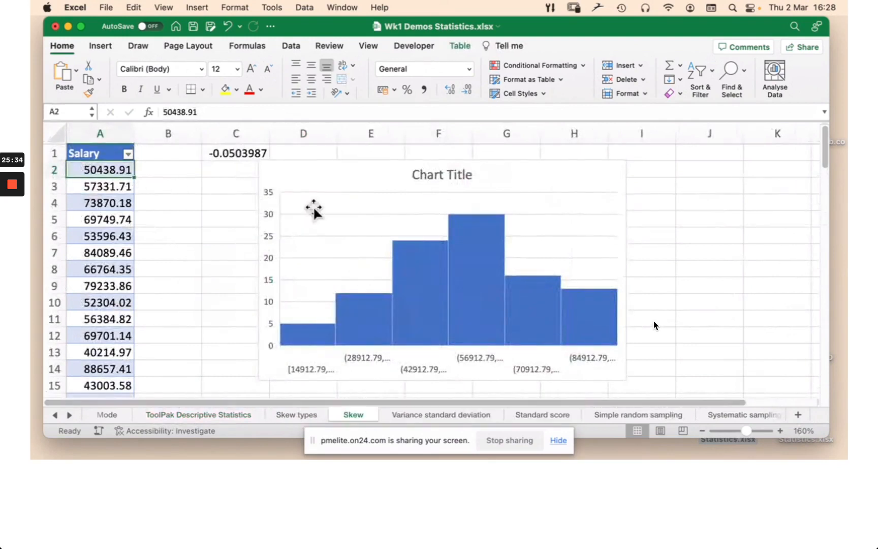
Step: On the Variance standard deviation sheet, draw a red arrow to the histogram's tallest bar and handwrite "mean" above it
left_click(433, 414)
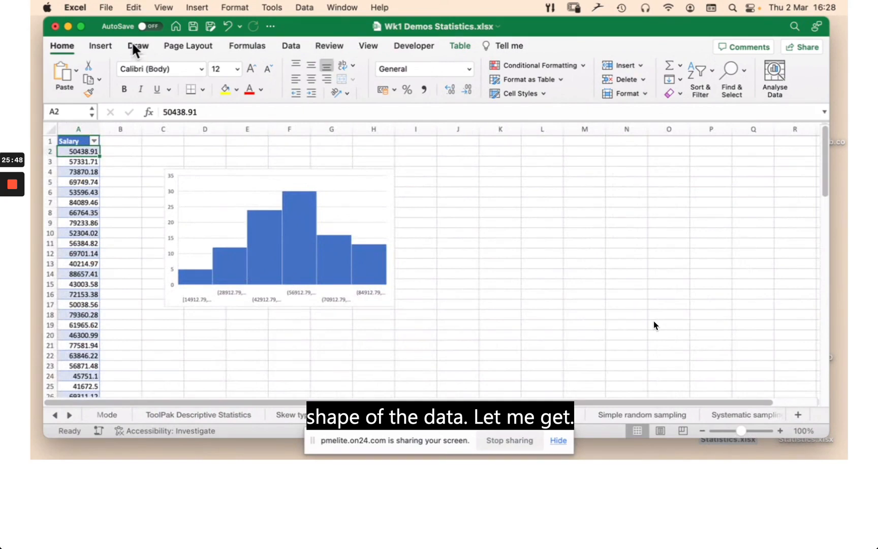
left_click(147, 45)
left_click(198, 79)
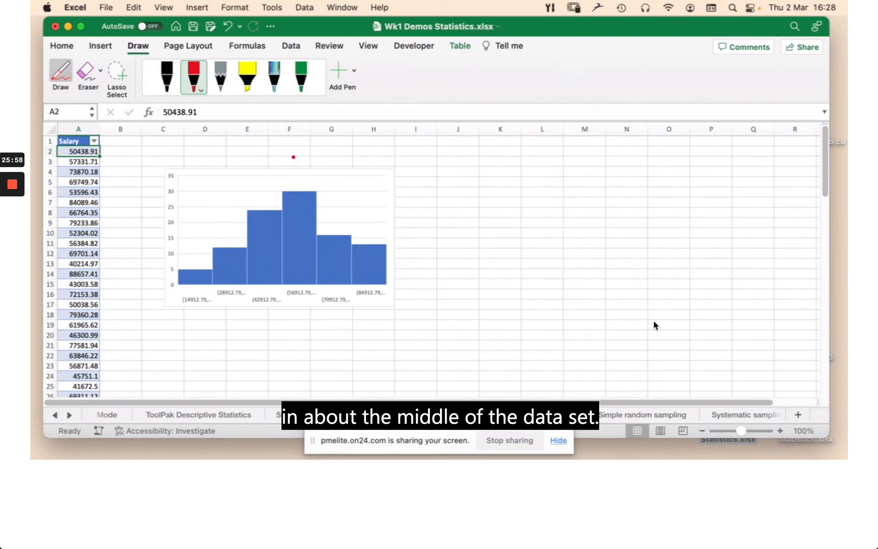
mouse_move(293, 157)
left_mouse_down()
mouse_move(293, 189)
mouse_move(304, 180)
mouse_move(290, 144)
mouse_move(303, 152)
left_mouse_up()
left_click_drag(303, 149, 330, 152)
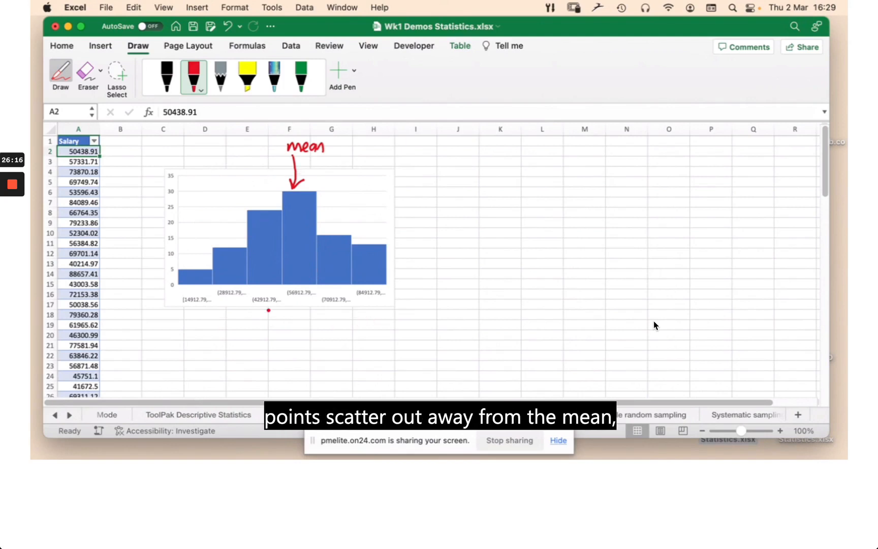
Step: Draw a red double-headed horizontal arrow beneath the histogram to show the spread, and leave drawing mode
mouse_move(242, 314)
left_mouse_down()
mouse_move(366, 317)
mouse_move(360, 312)
mouse_move(359, 324)
left_mouse_up()
left_click_drag(246, 311, 248, 321)
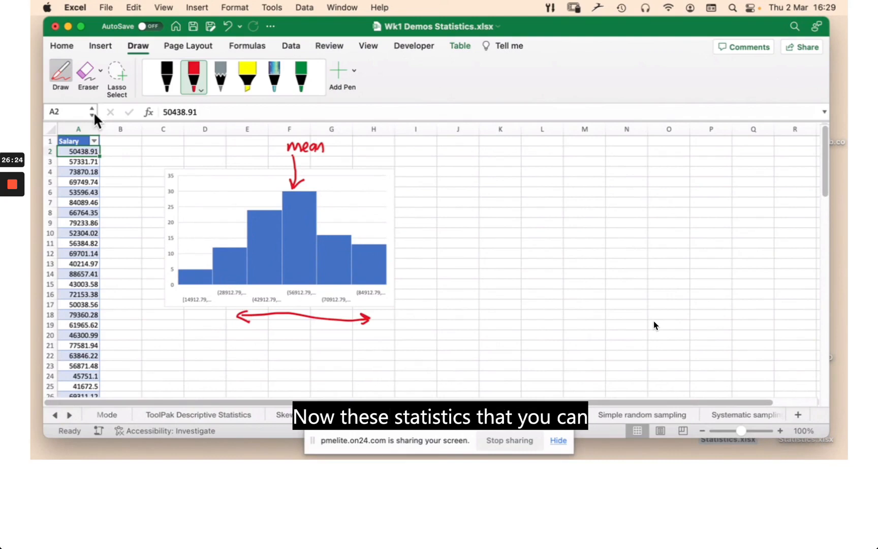
left_click(59, 68)
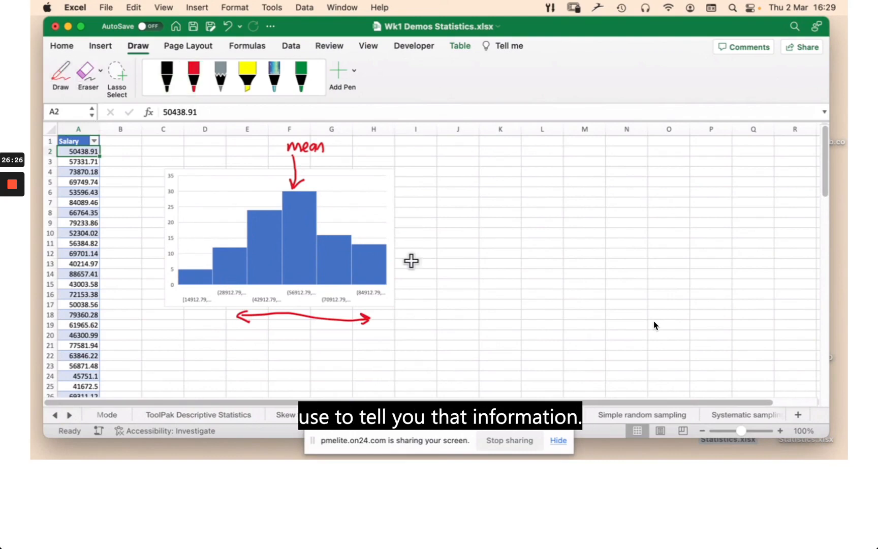
Step: Enter the label "Standard Deviation" in cell J1 and "Variance" in cell J2
left_click(451, 141)
type("S")
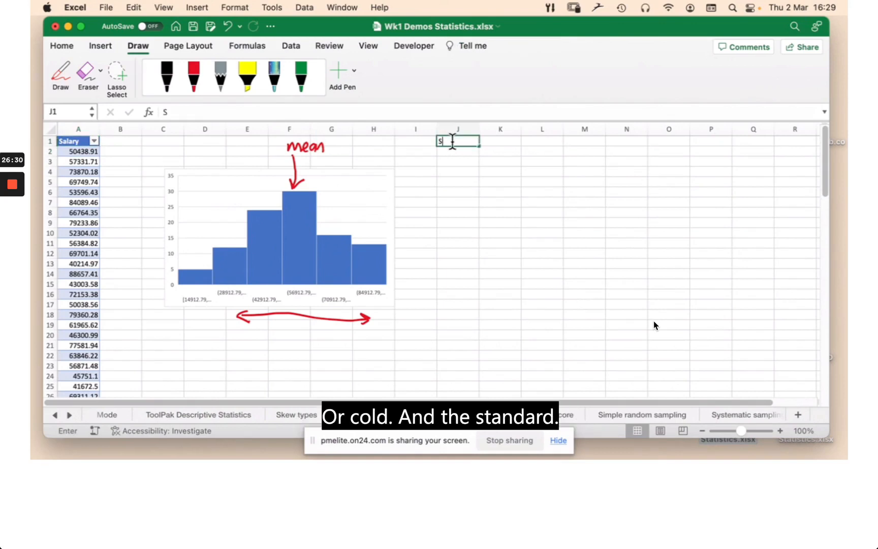
type("tandard De")
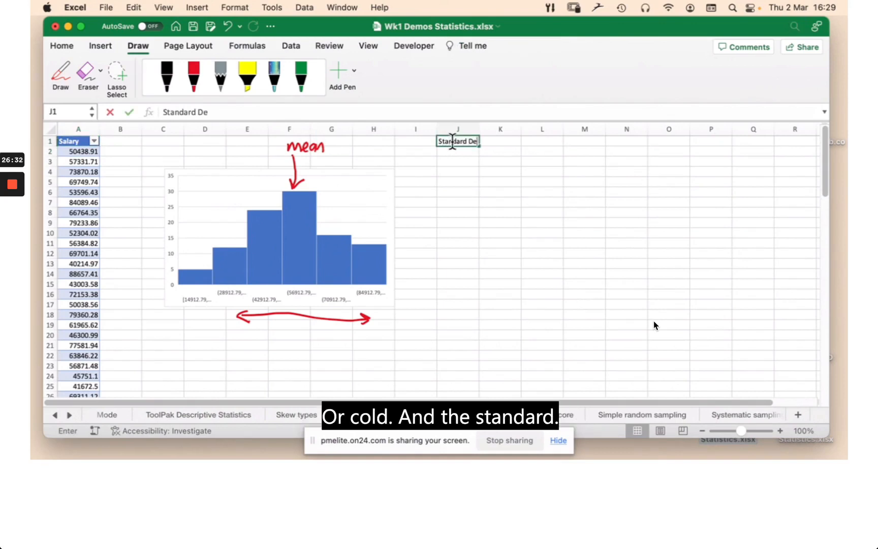
type("viatio")
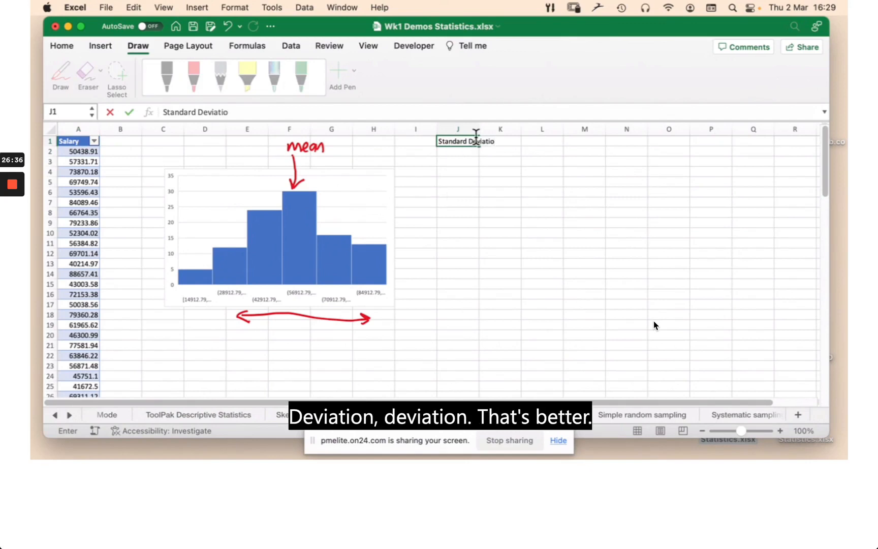
type("n")
key("Return")
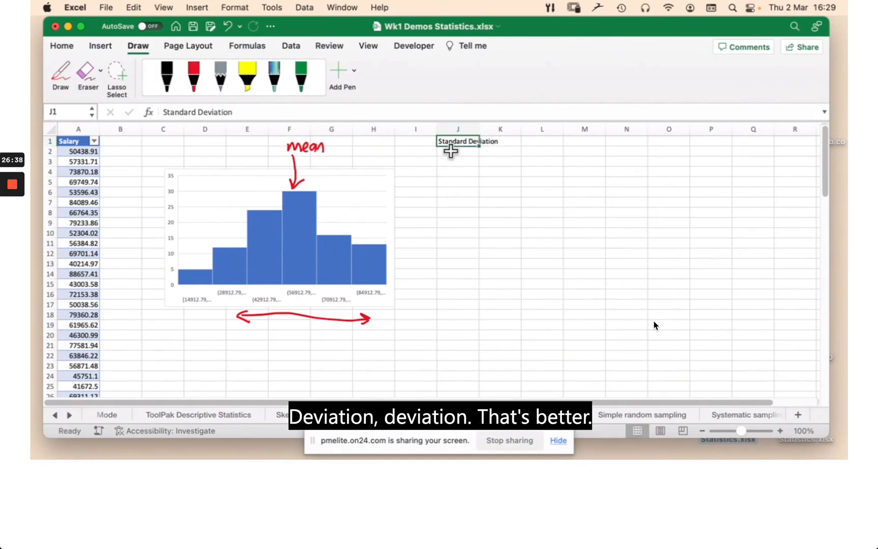
type("V")
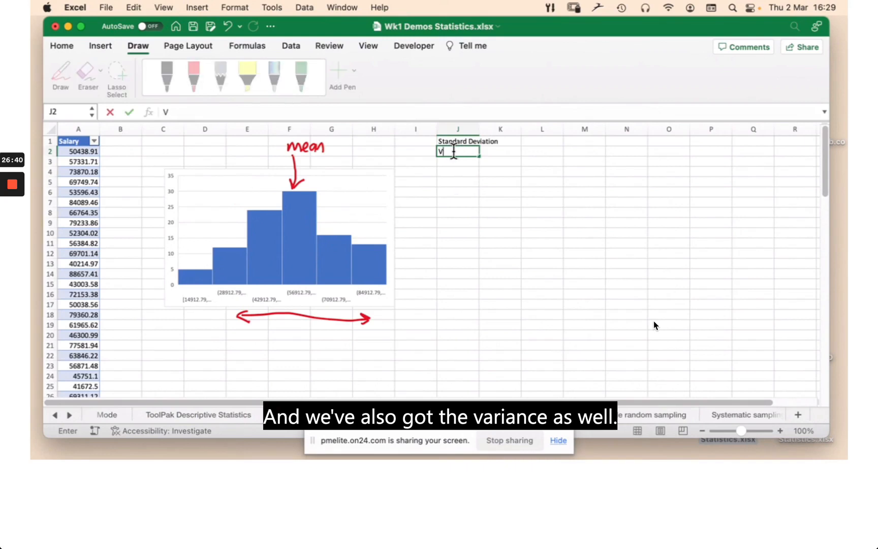
type("rara")
key("BackSpace")
type("iance")
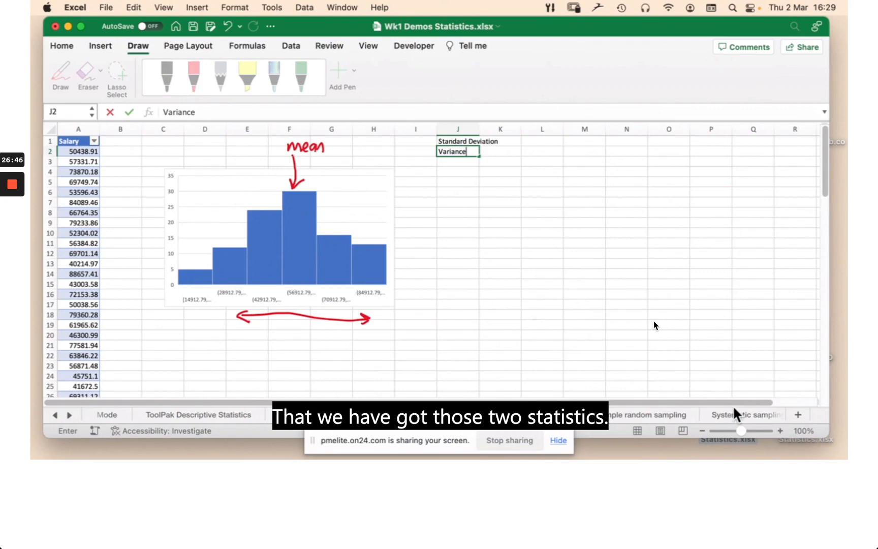
left_click(552, 315)
Step: Widen column J so the "Standard Deviation" label fits inside its cell
left_click(776, 426)
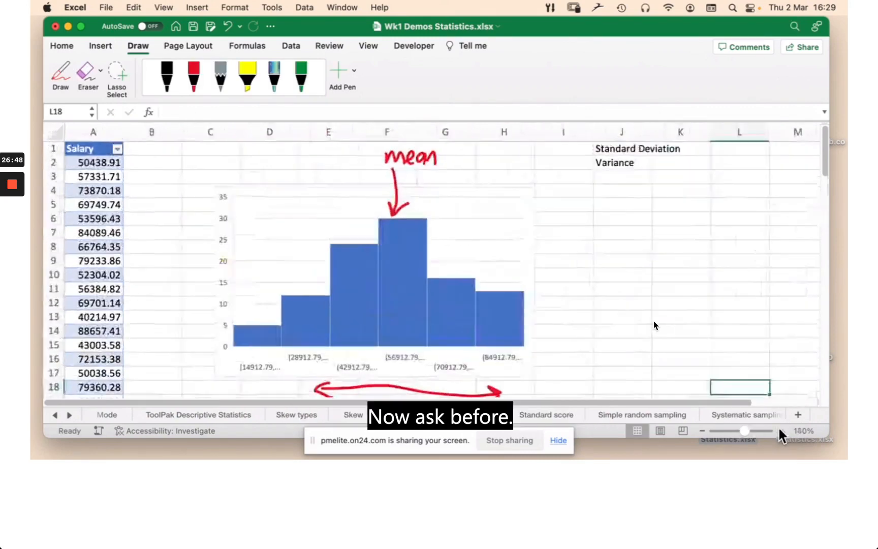
left_click_drag(589, 400, 652, 404)
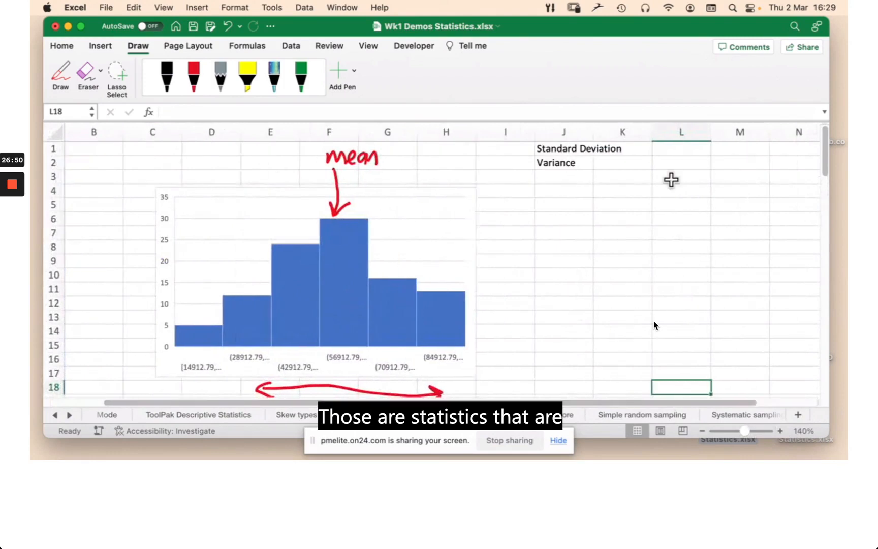
left_click_drag(591, 129, 626, 130)
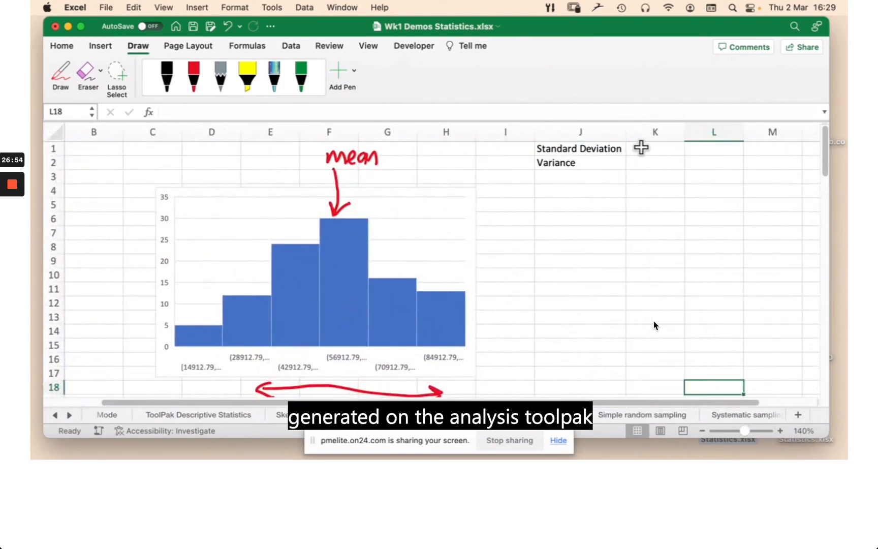
Step: Calculate the sample standard deviation of the Salary column in cell K1 with =STDEV.S(tblVarStdev[Salary])
left_click(647, 147)
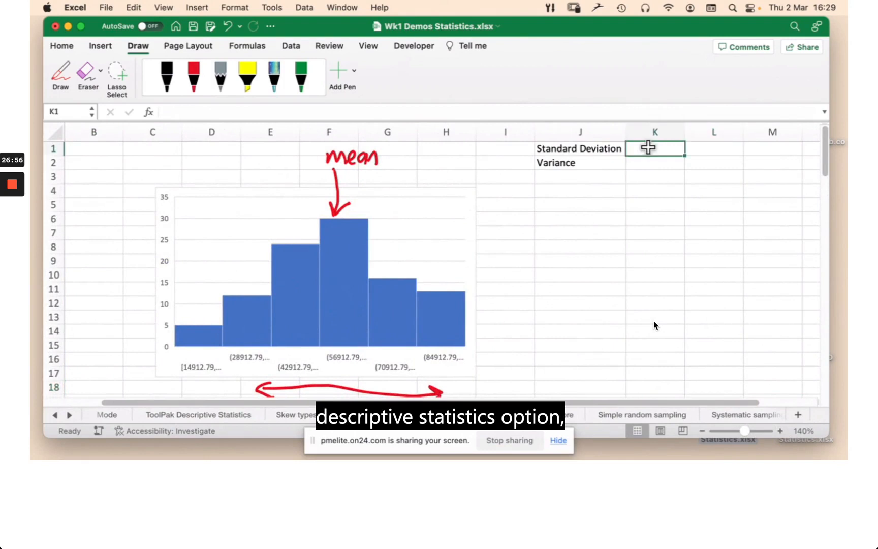
type("=")
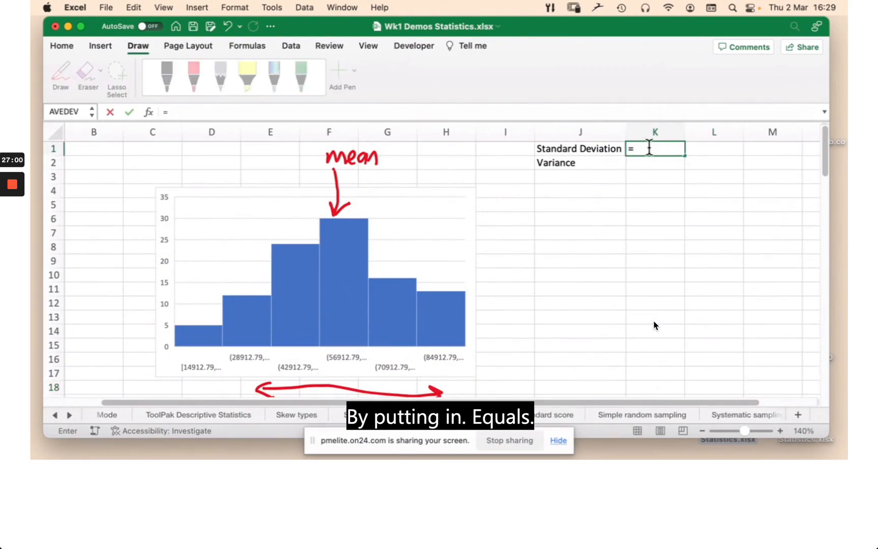
type("STD")
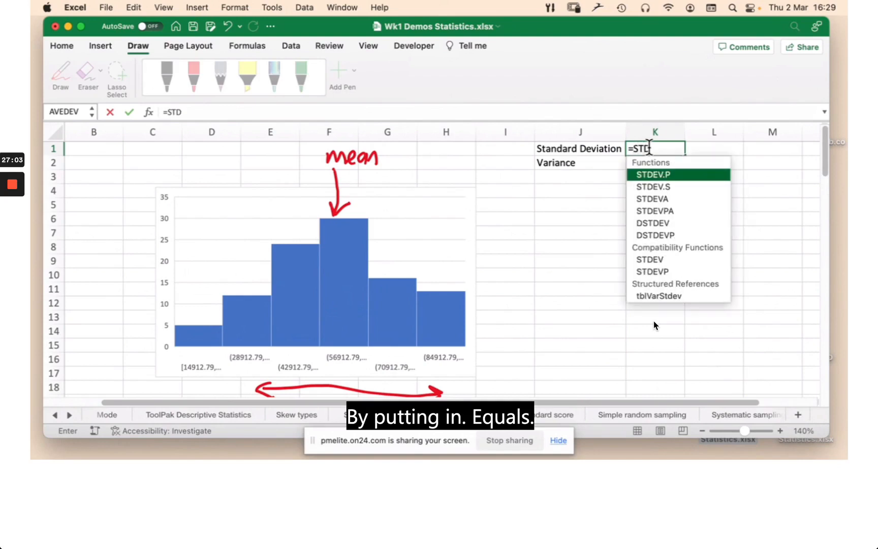
double_click(661, 186)
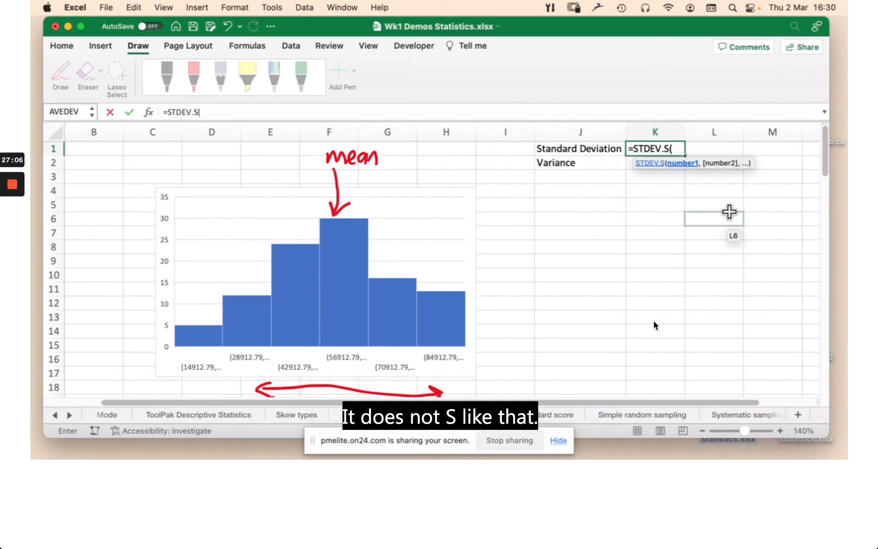
left_click_drag(632, 404, 476, 377)
left_click(95, 162)
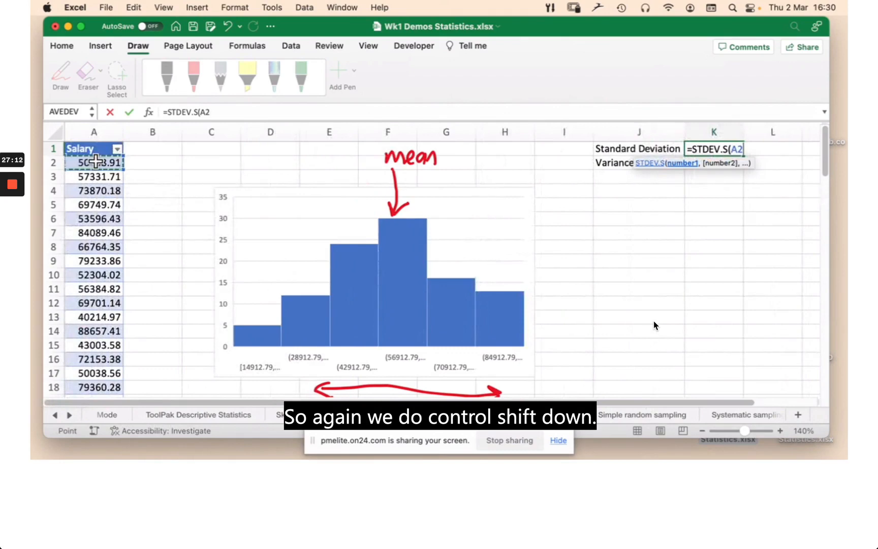
key("ctrl+shift+Down")
type(")")
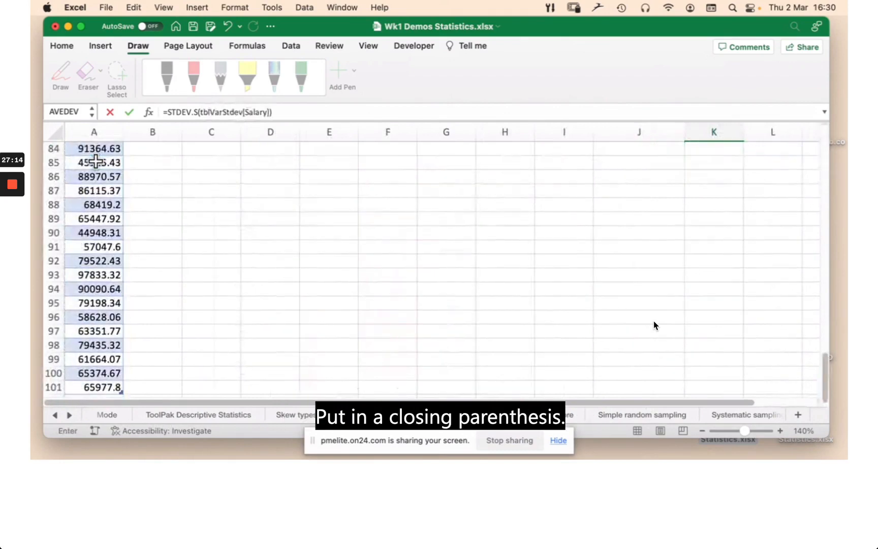
key("Return")
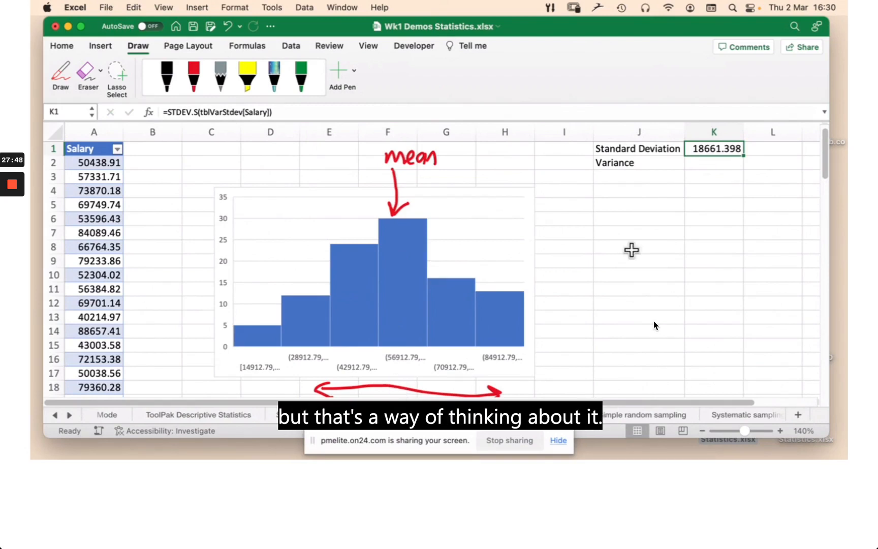
Step: Calculate the sample variance of the Salary column in cell K2 with =VAR.S(tblVarStdev[Salary])
left_click(692, 164)
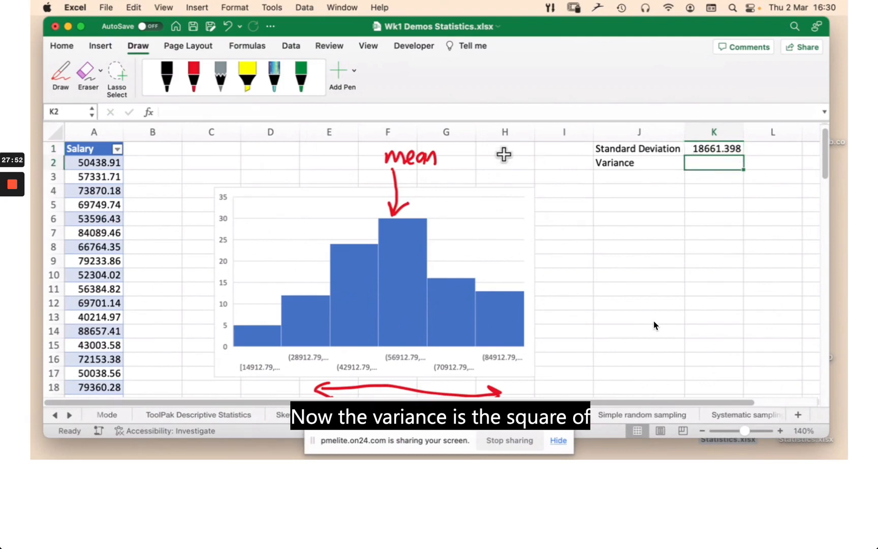
double_click(705, 165)
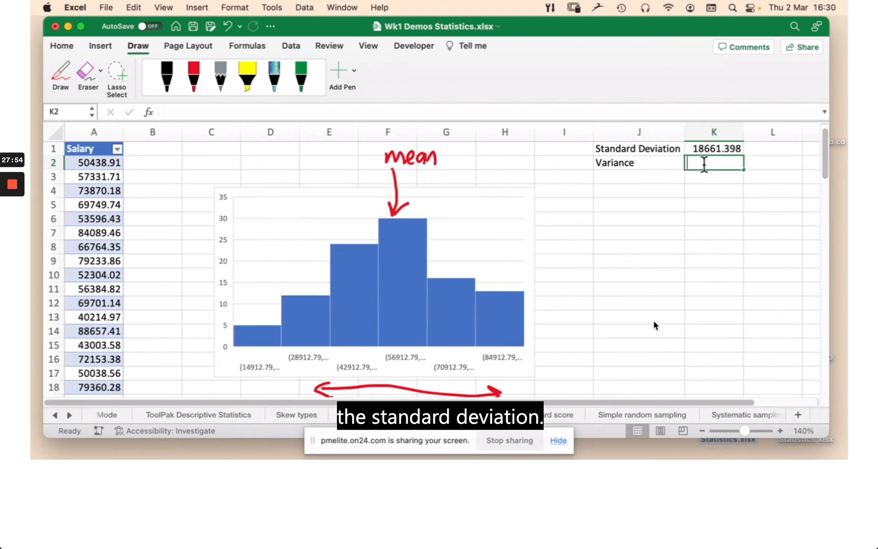
type("=")
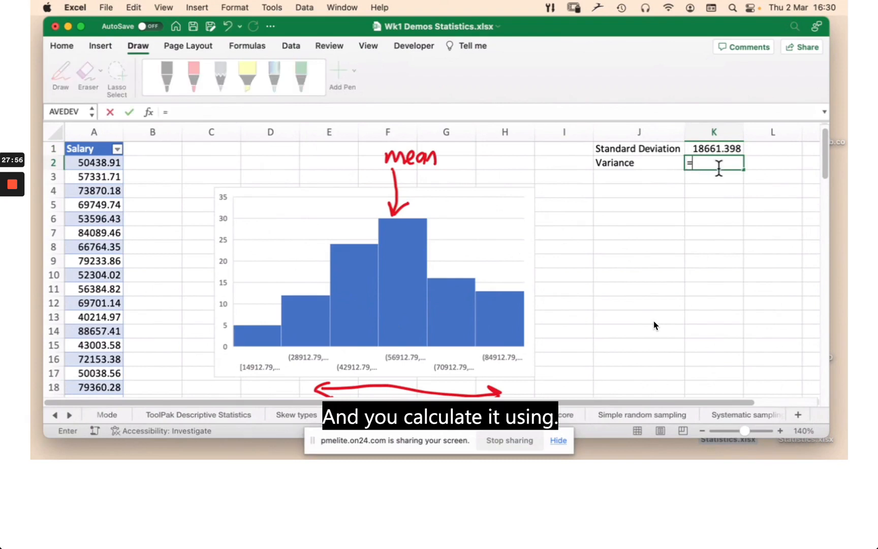
type("VAR.S")
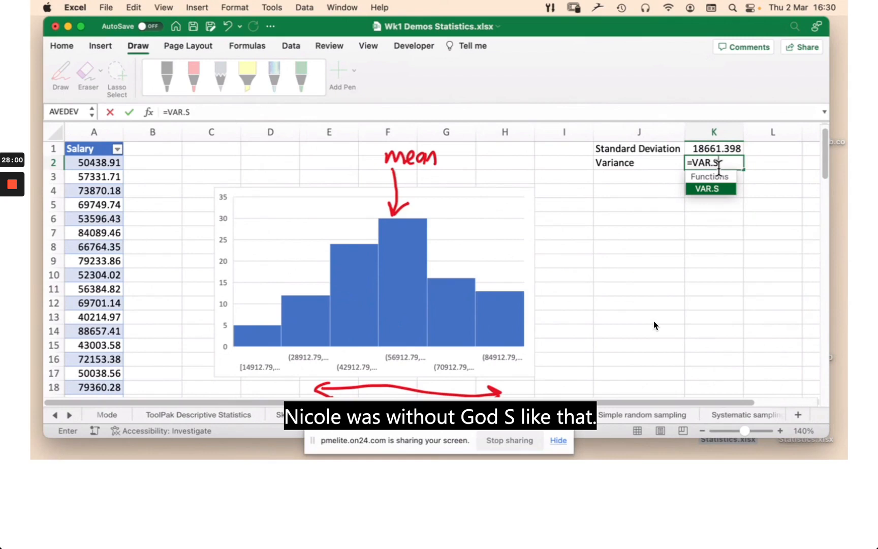
type("(")
left_click(96, 162)
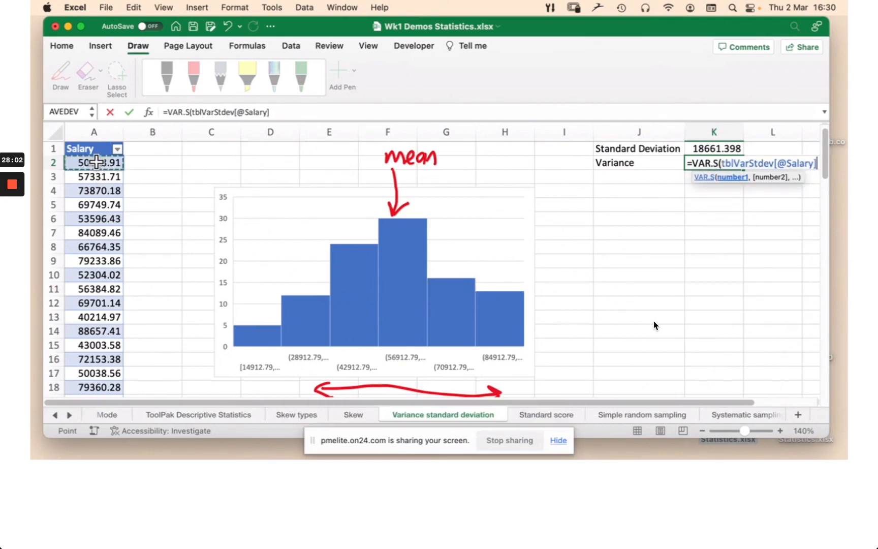
key("ctrl+shift+Down")
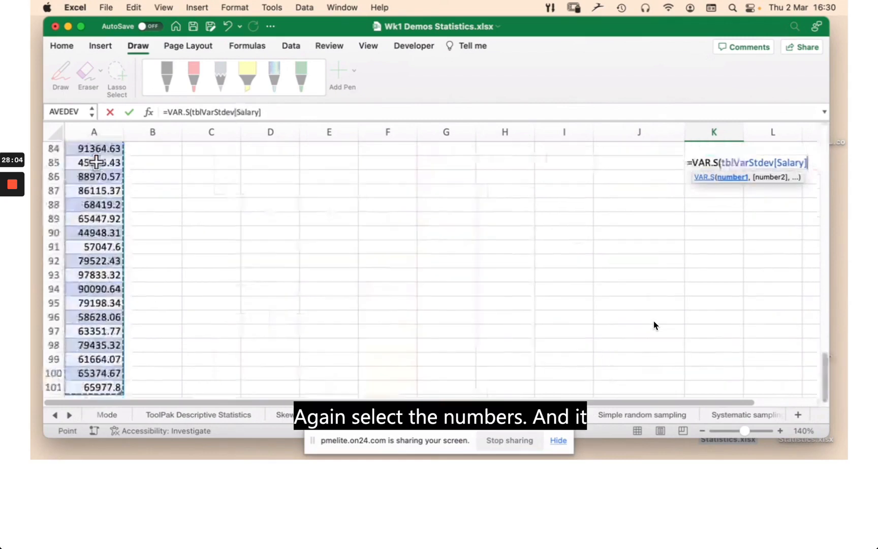
type(")")
key("Return")
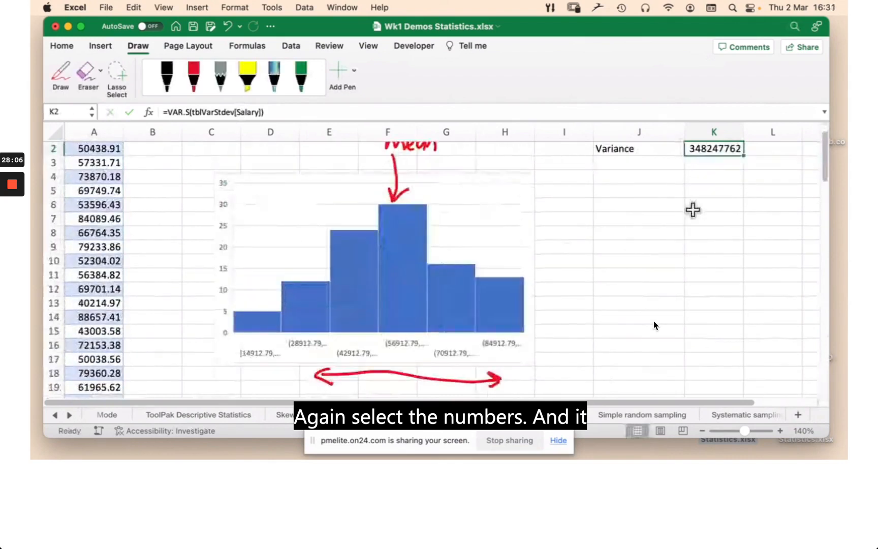
scroll(823, 168, "up", 1)
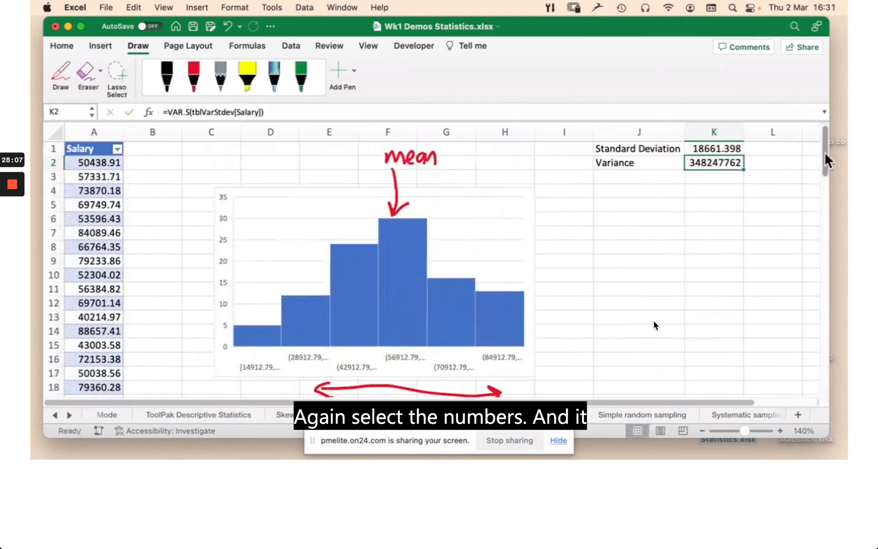
left_click(694, 192)
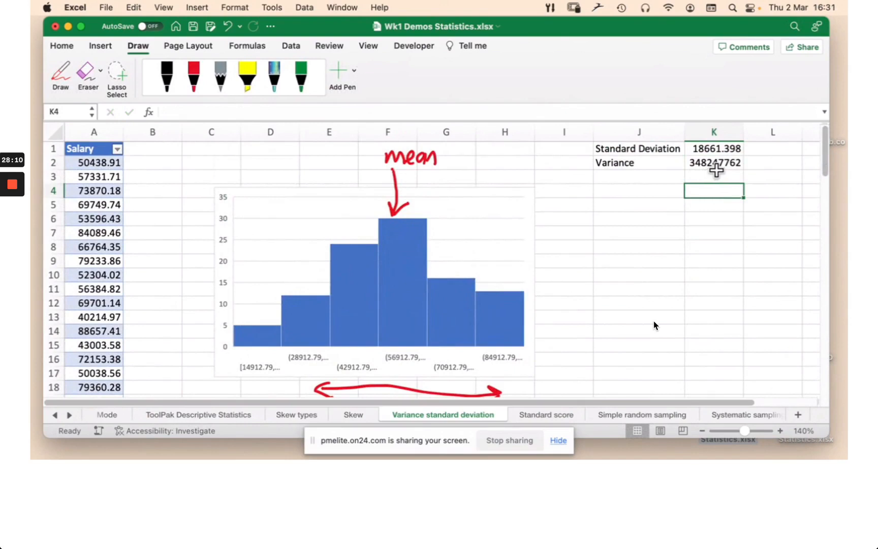
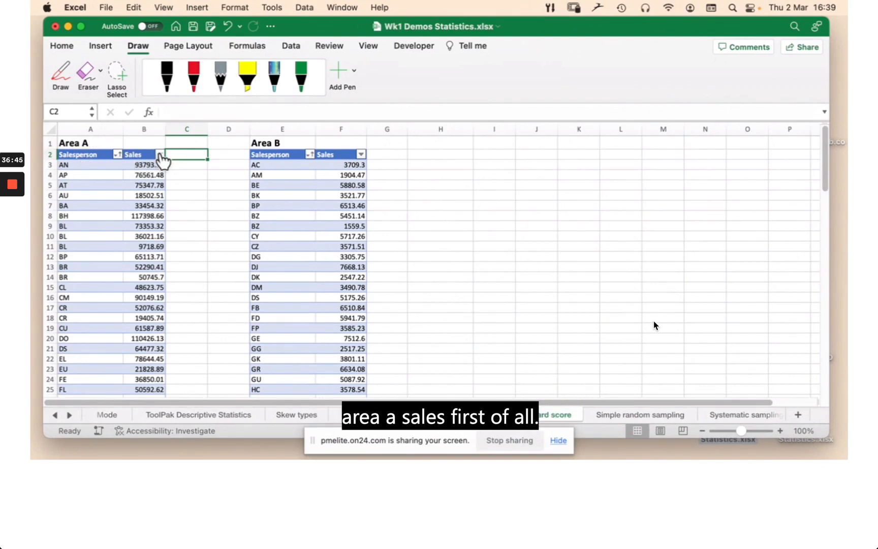
Step: Sort the Area A table on the Standard score sheet by Sales in descending order
left_click(160, 155)
left_click(288, 195)
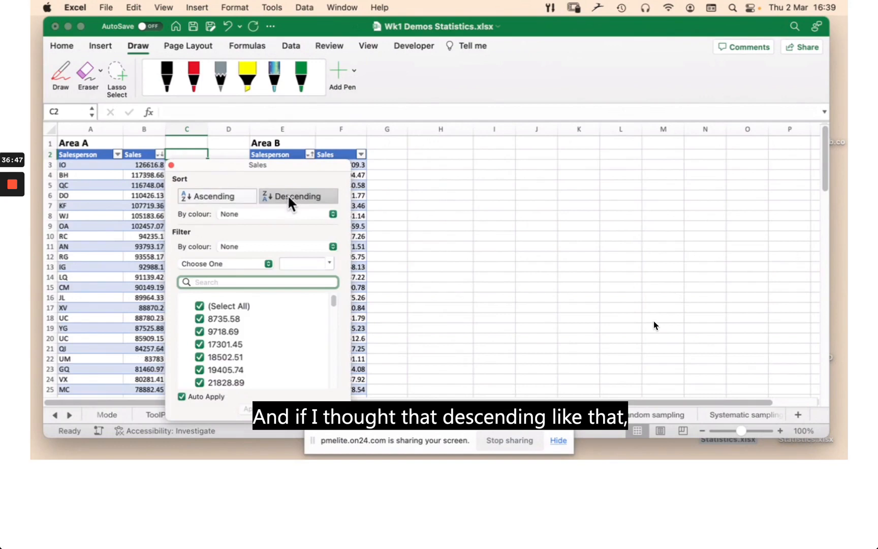
left_click(171, 164)
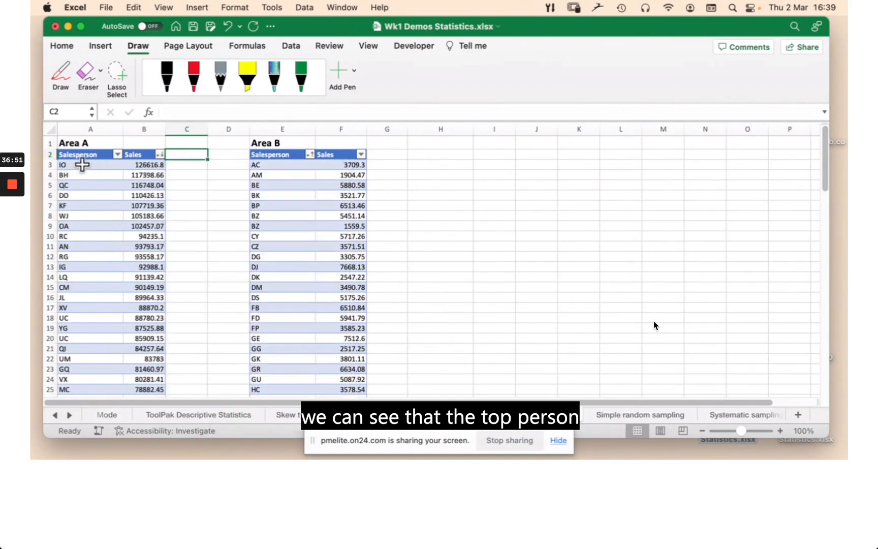
Step: Sort the Area B table by Sales in descending order
left_click(781, 430)
left_click(781, 429)
left_click(780, 429)
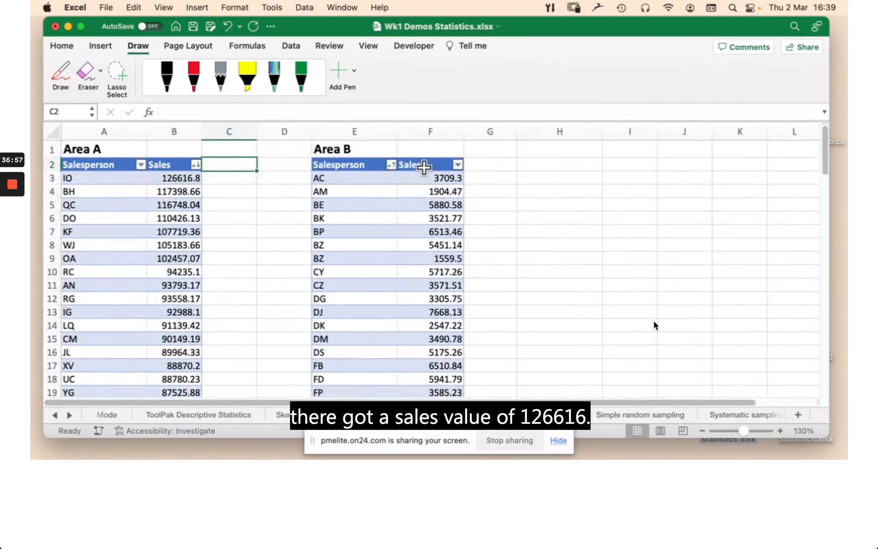
left_click(457, 165)
left_click(588, 205)
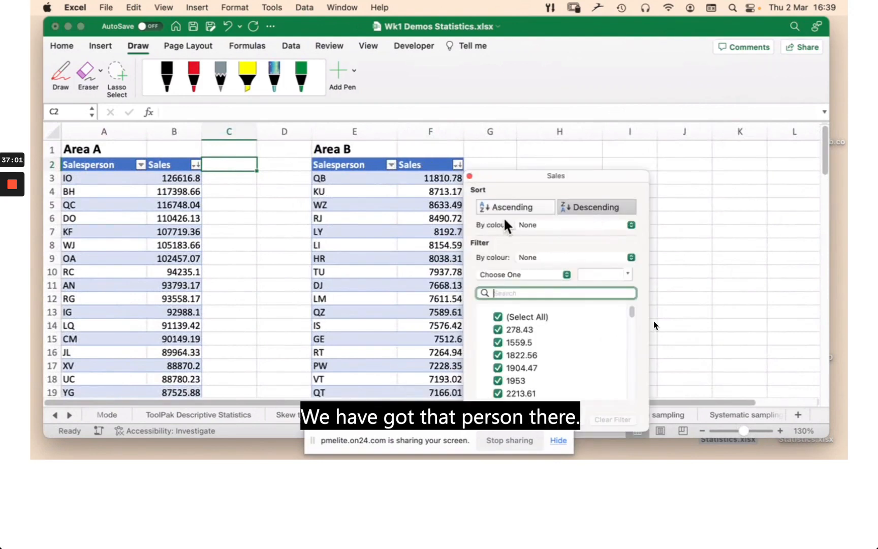
left_click(469, 176)
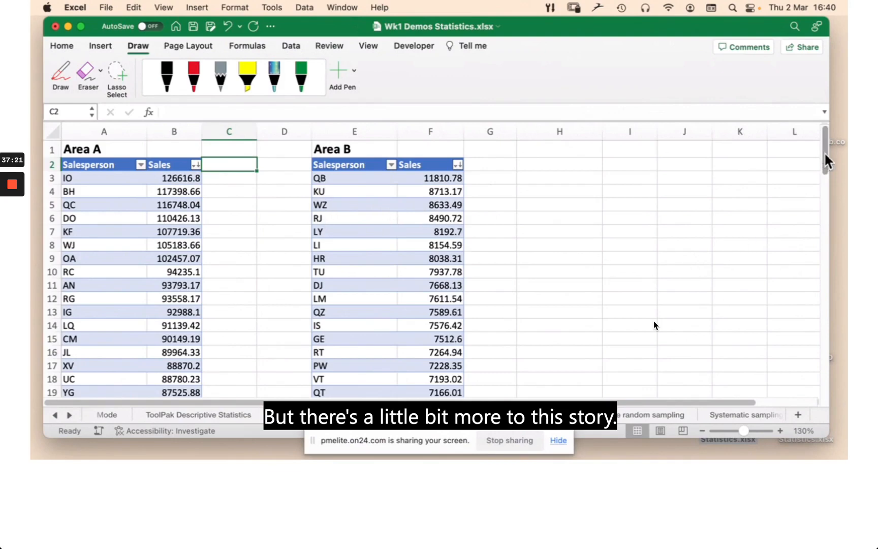
Step: Examine the max sales, mean and standard deviation beneath both area tables, and move to the blank cell C126 below them
left_click_drag(823, 152, 663, 386)
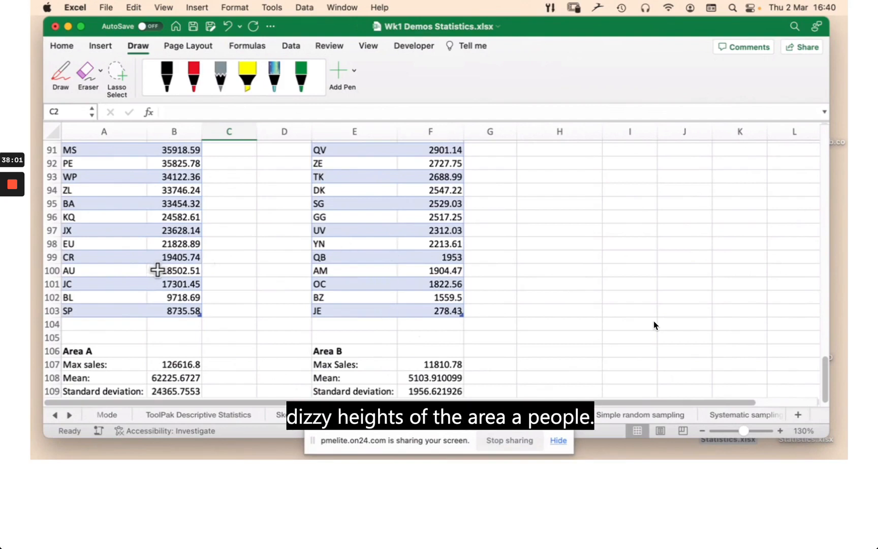
left_click_drag(826, 392, 825, 394)
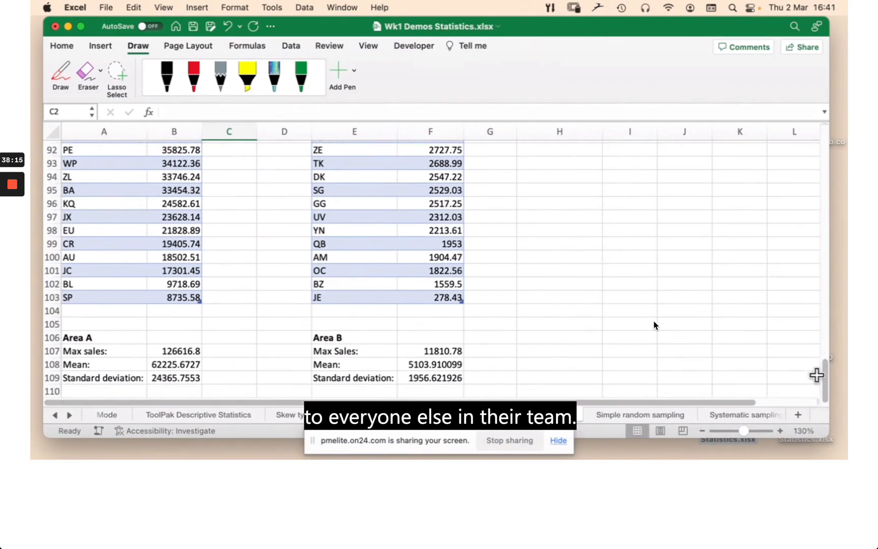
left_click(248, 389)
key("Down")
key("Down")
key("Down")
key("Down")
key("Down")
key("Down")
key("Down")
key("Down")
key("Down")
key("Down")
key("Down")
key("Down")
key("Down")
key("Down")
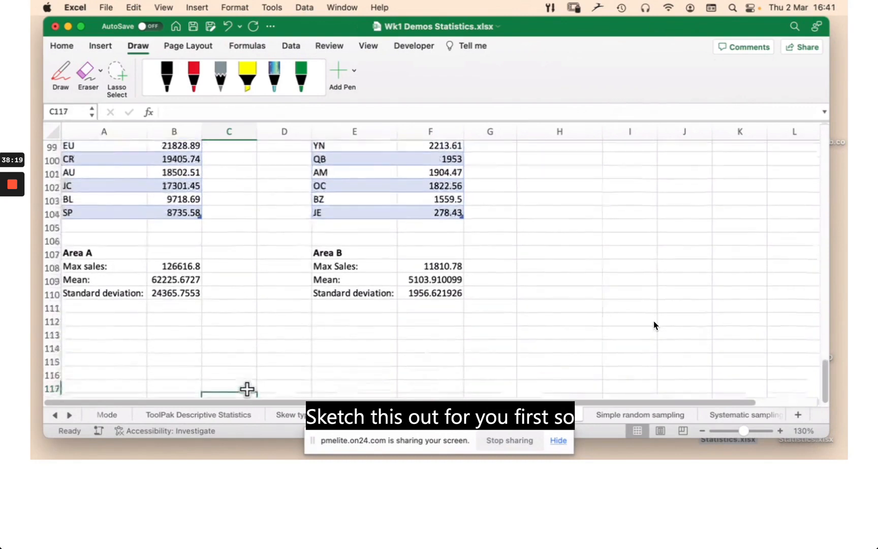
key("Down")
key("Down")
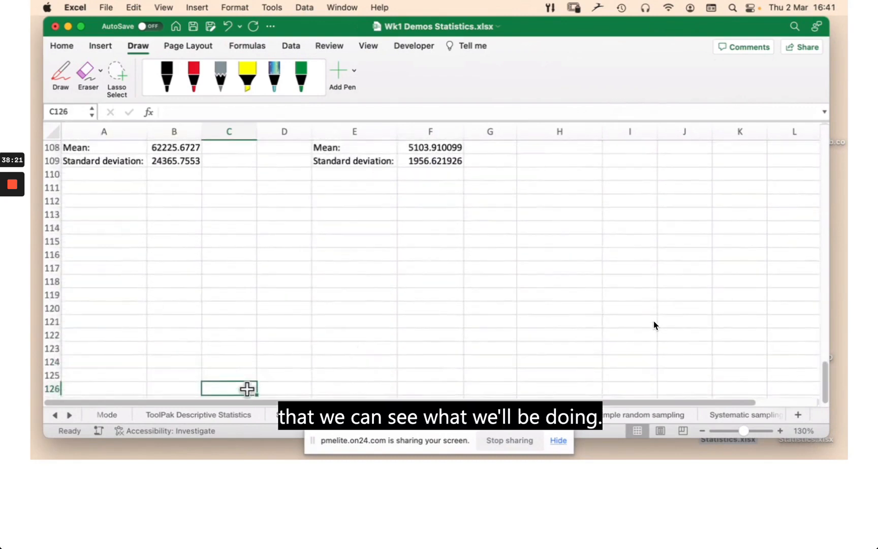
Step: Draw black horizontal and vertical axes below the Area A statistics, with a red bell curve to the right of the vertical axis
left_click(168, 80)
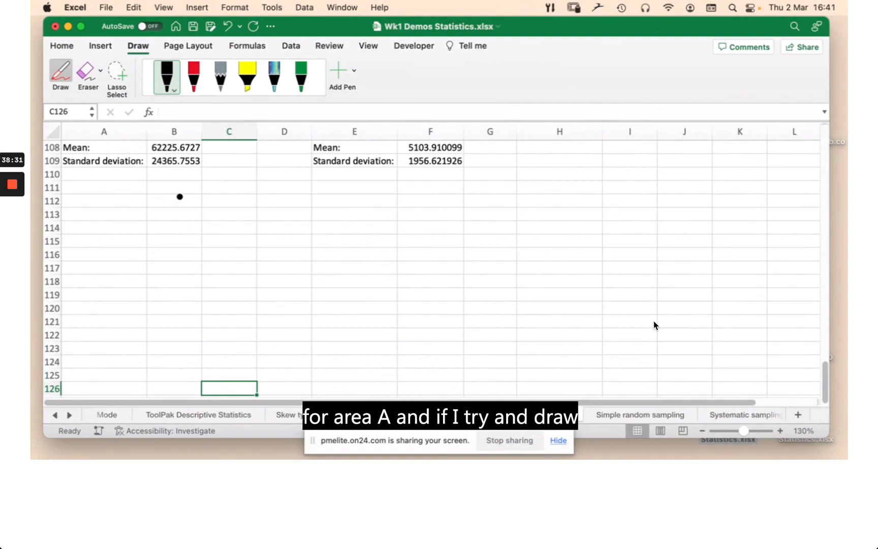
left_click_drag(180, 196, 171, 299)
left_click_drag(83, 299, 267, 296)
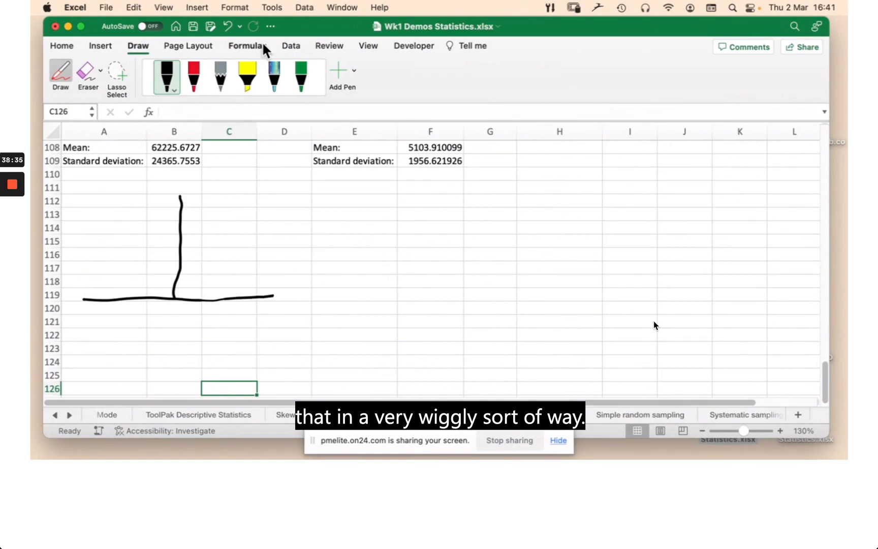
left_click(189, 68)
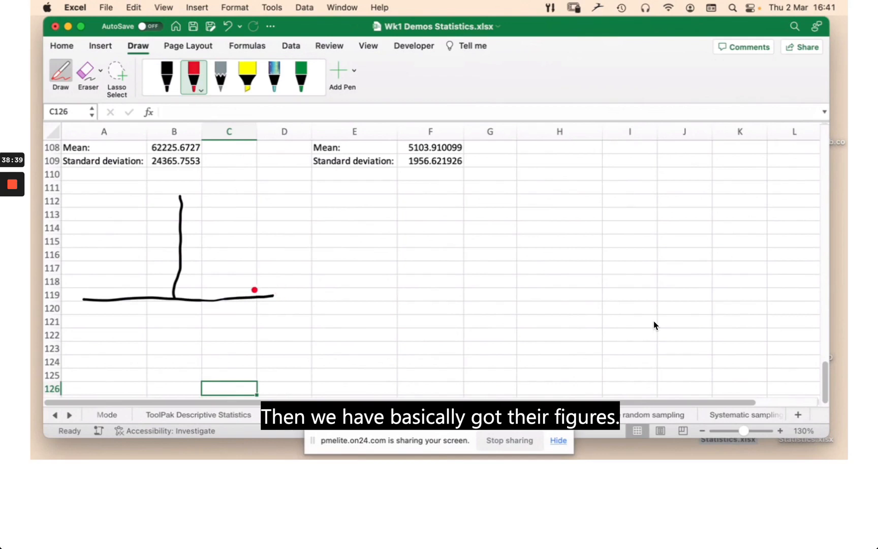
mouse_move(248, 289)
left_mouse_down()
mouse_move(294, 260)
mouse_move(346, 291)
left_mouse_up()
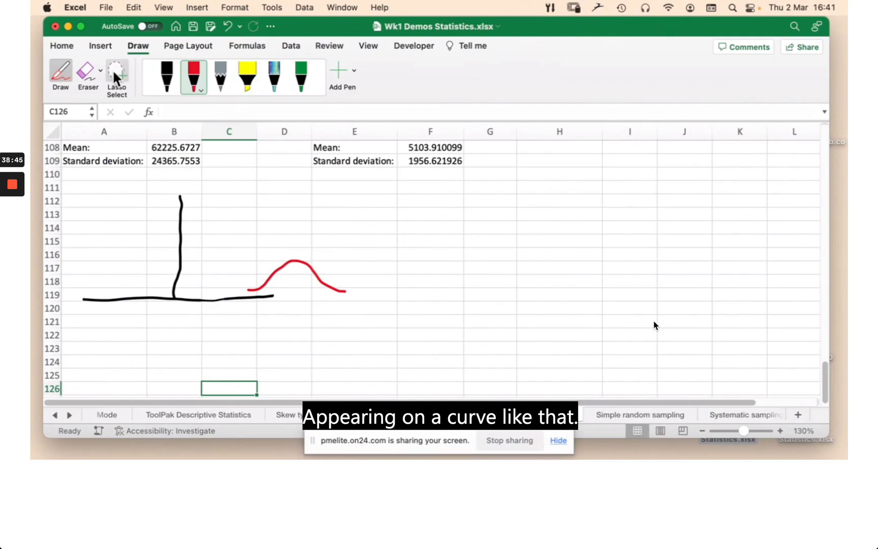
Step: Draw a second pair of black axes below the Area B statistics, with a green bell curve to the right of its vertical axis
left_click(166, 76)
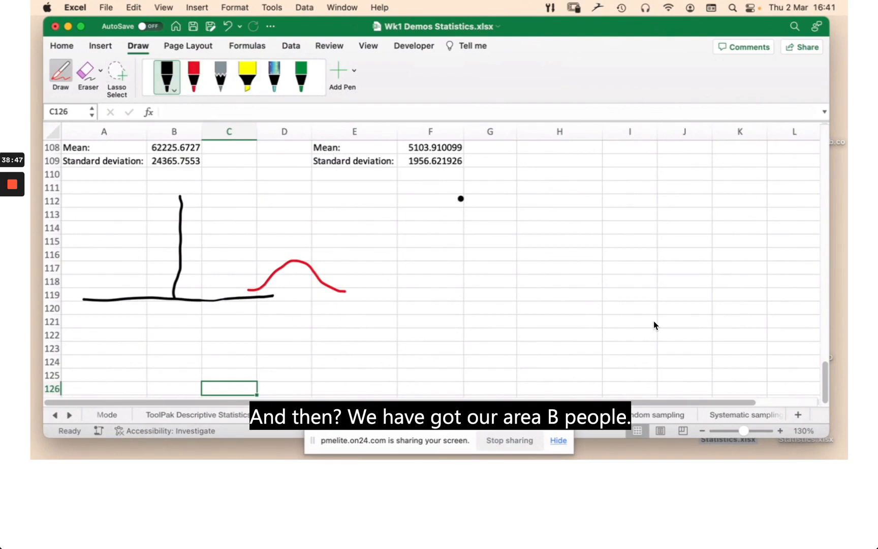
mouse_move(466, 192)
left_mouse_down()
mouse_move(465, 308)
mouse_move(519, 299)
mouse_move(653, 304)
left_mouse_up()
left_click(302, 81)
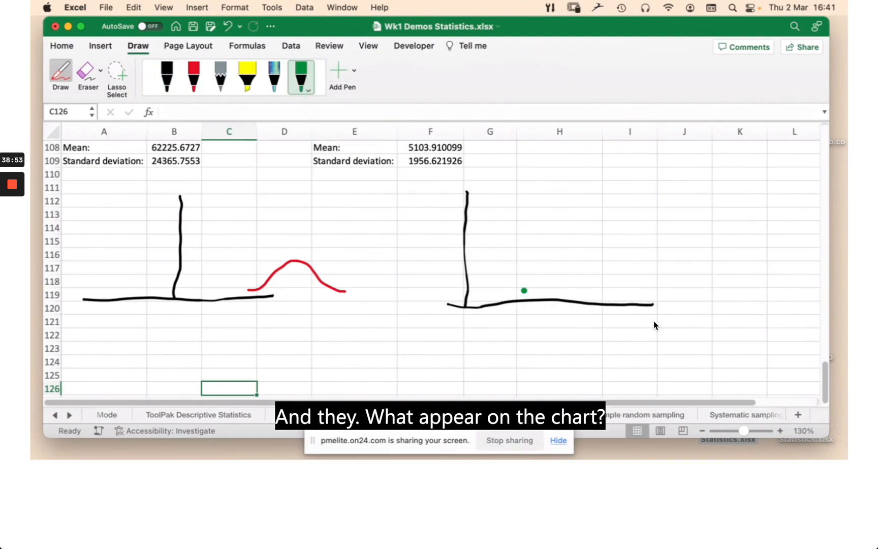
mouse_move(489, 295)
left_mouse_down()
mouse_move(527, 260)
mouse_move(572, 292)
left_mouse_up()
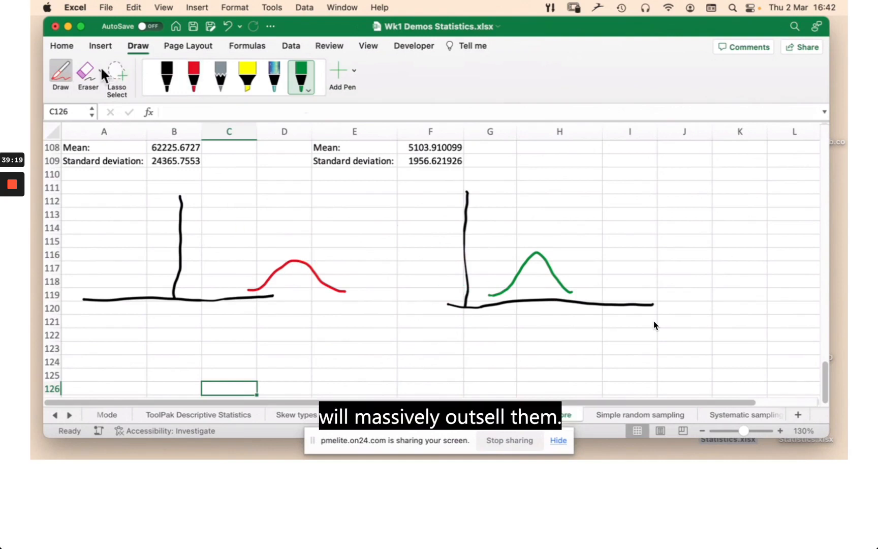
Step: Stop inking, centre the red bell curve on the Area A vertical axis and narrow it from both sides
left_click(58, 69)
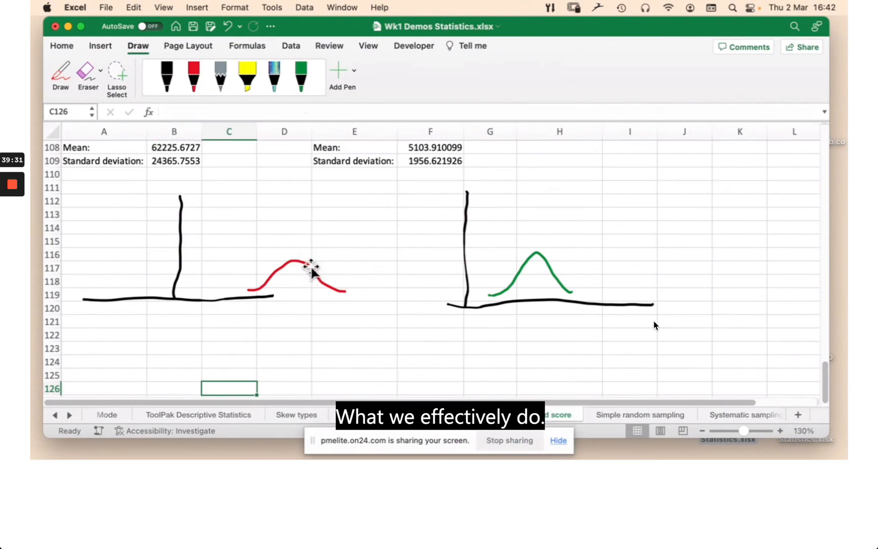
left_click_drag(307, 264, 193, 270)
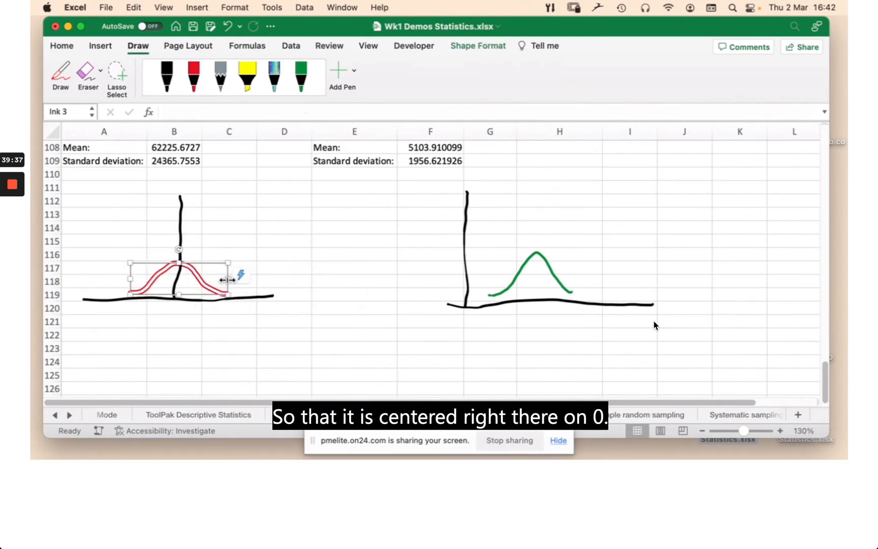
left_click_drag(131, 278, 146, 279)
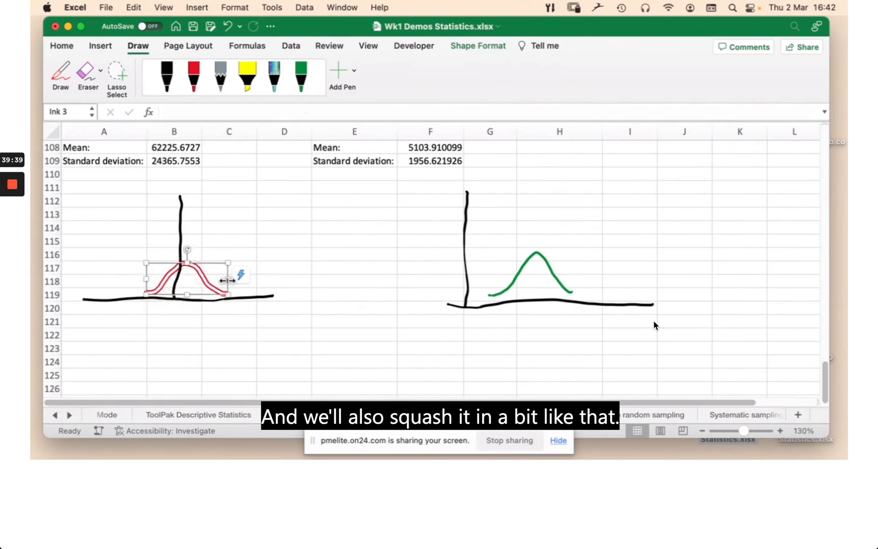
left_click_drag(228, 279, 210, 278)
left_click(273, 331)
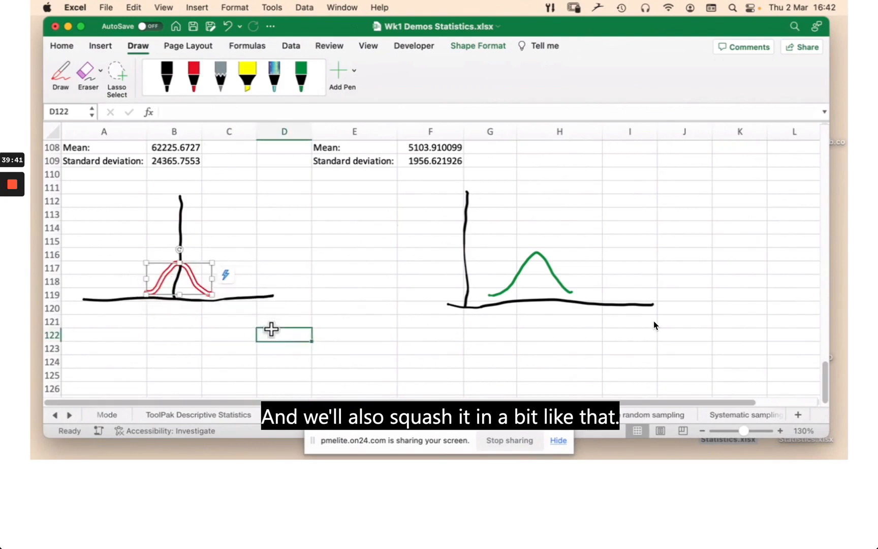
Step: Place the green bell curve over the red one on the Area A axes and narrow it to a similar width
mouse_move(544, 264)
left_mouse_down()
mouse_move(300, 222)
mouse_move(191, 269)
mouse_move(195, 260)
mouse_move(202, 269)
left_mouse_up()
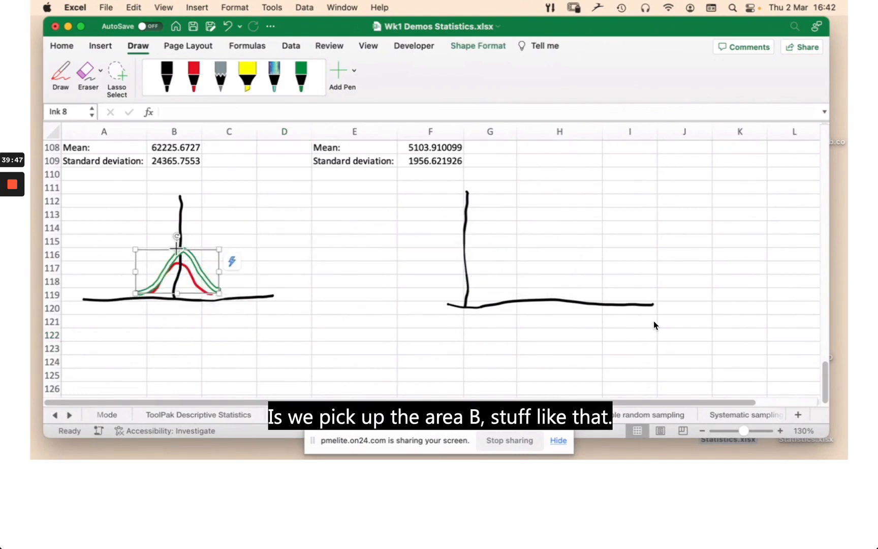
left_click_drag(219, 275, 210, 275)
left_click(274, 279)
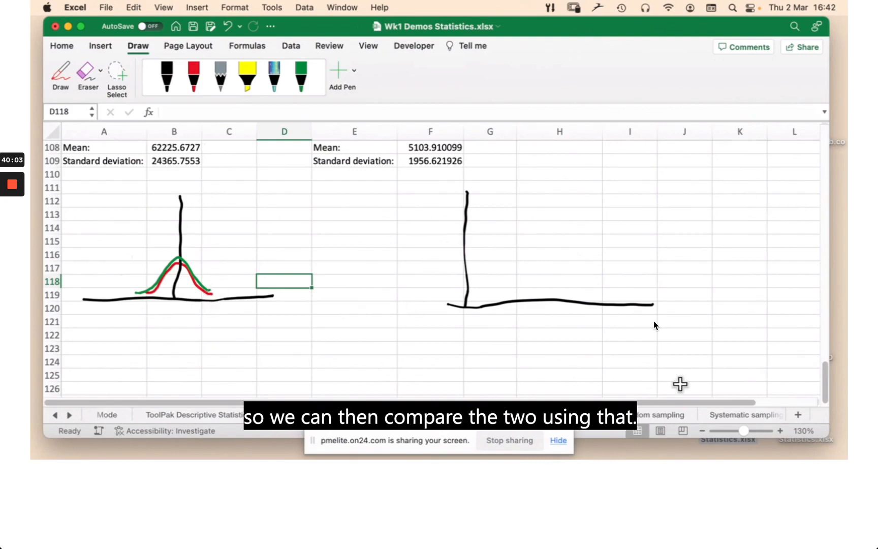
Step: Label cell A110 beneath the Area A statistics as Standard Score
left_click_drag(823, 370, 824, 361)
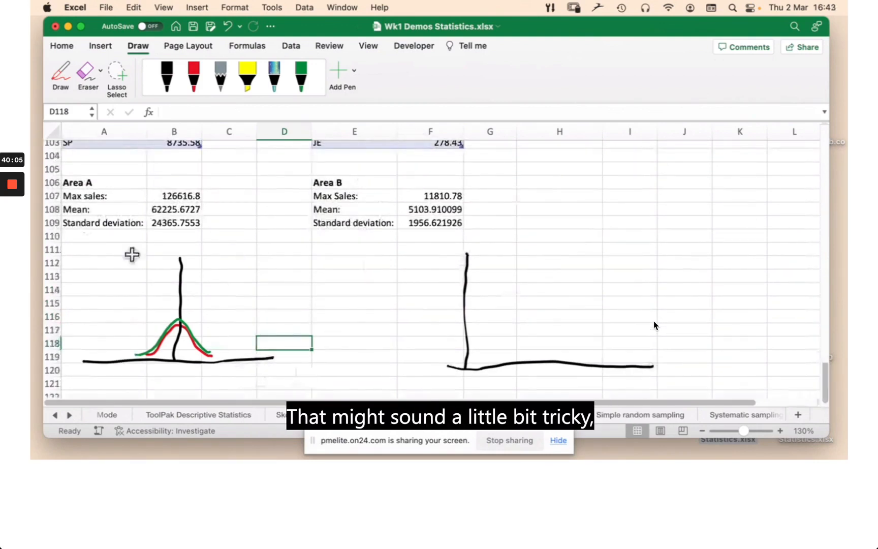
left_click(98, 234)
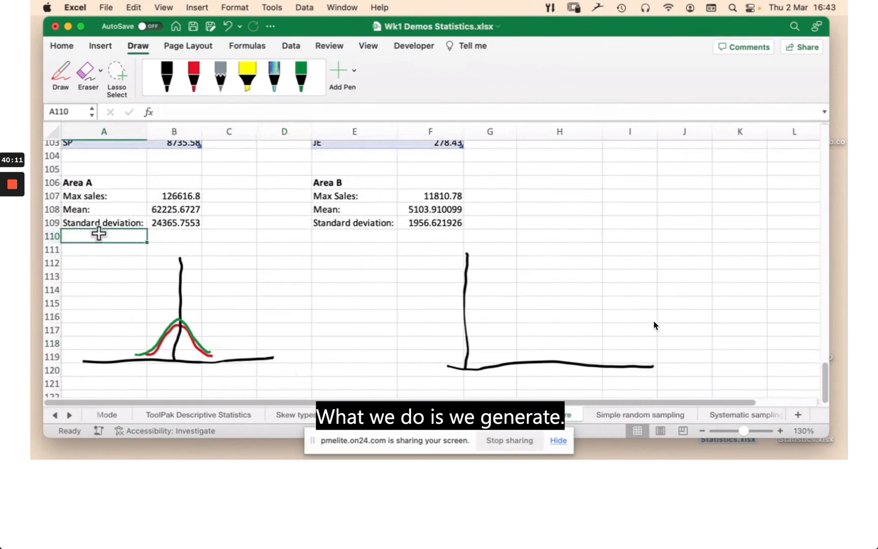
type("S")
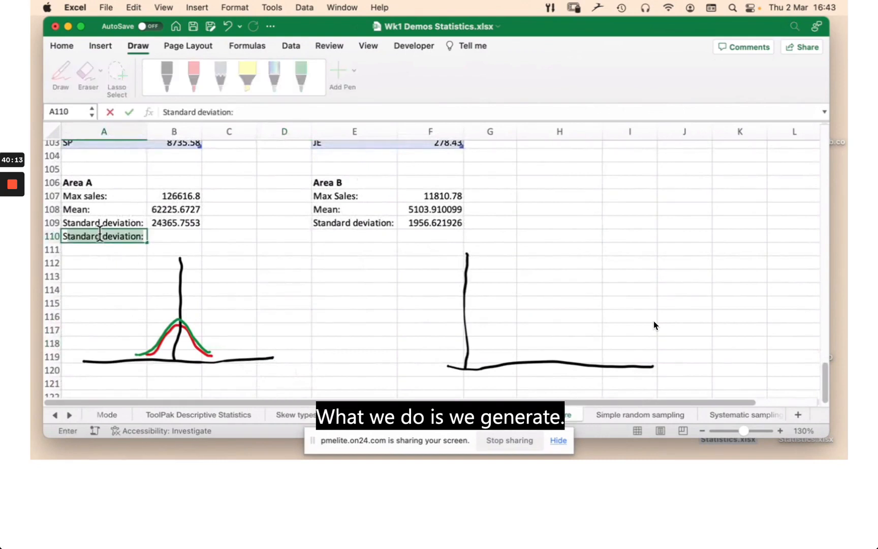
type("tandard S")
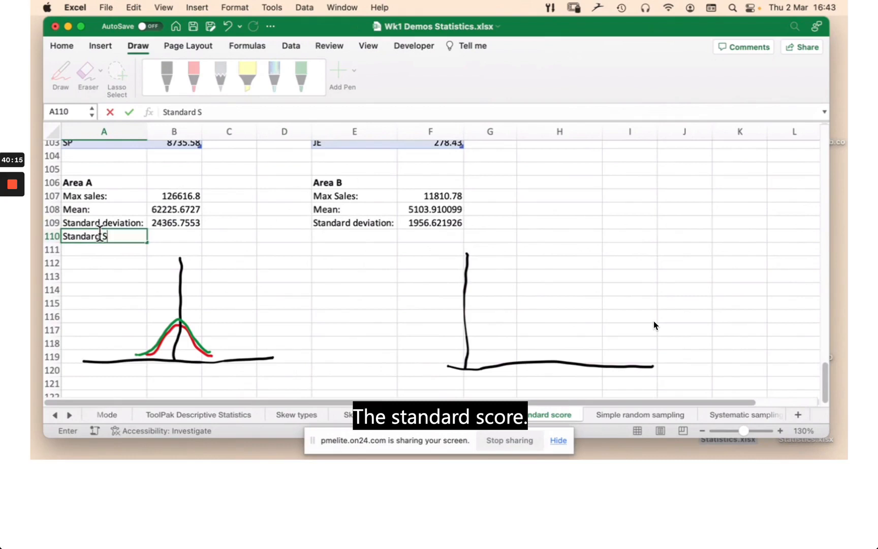
type("core")
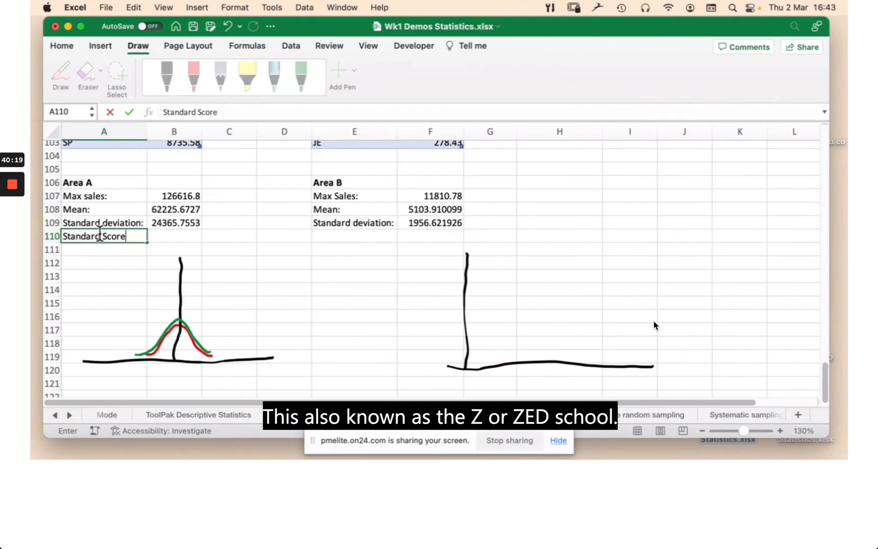
key("Tab")
Step: Calculate the standard score of Area A's max sales in cell B110 with =STANDARDIZE(B107,B108,B109)
type("=")
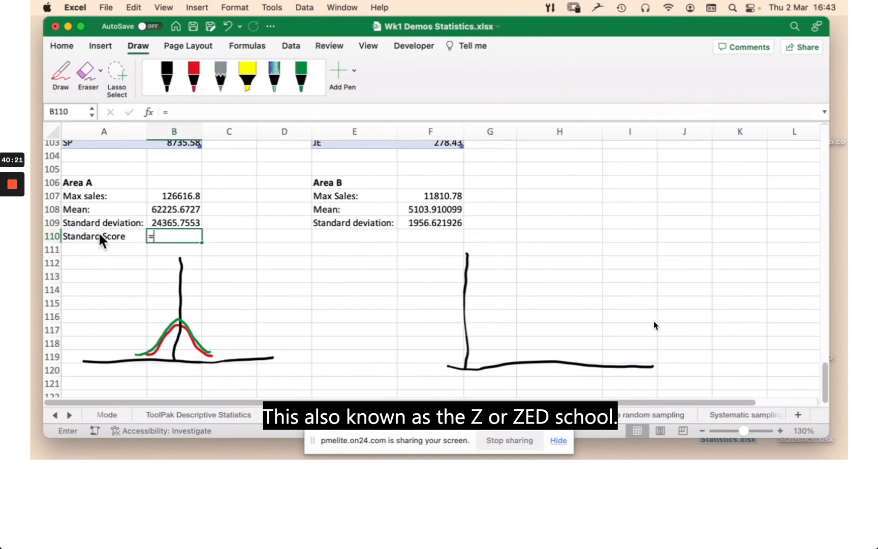
type("STANDARD")
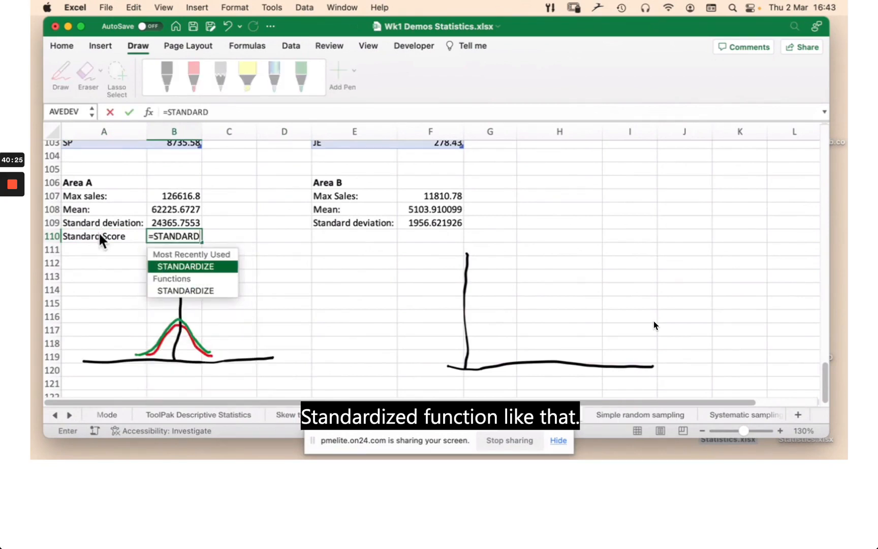
key("Tab")
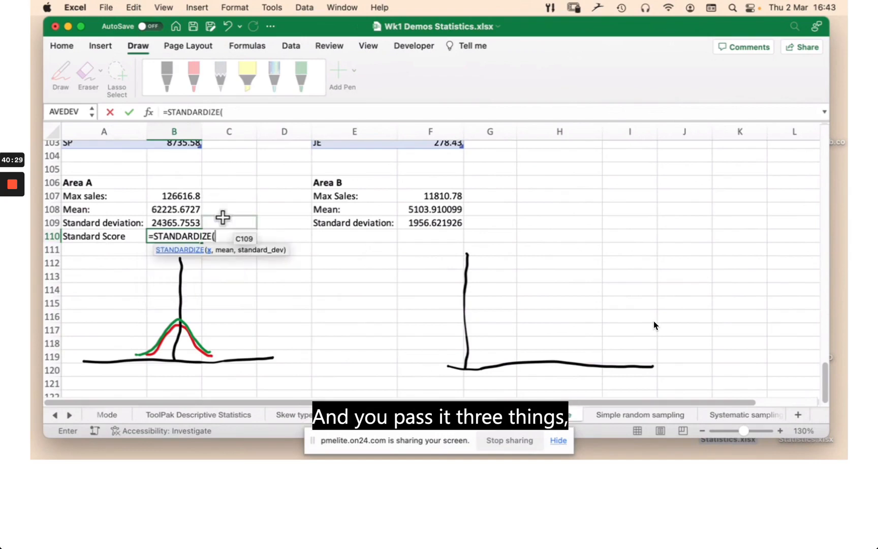
left_click(175, 193)
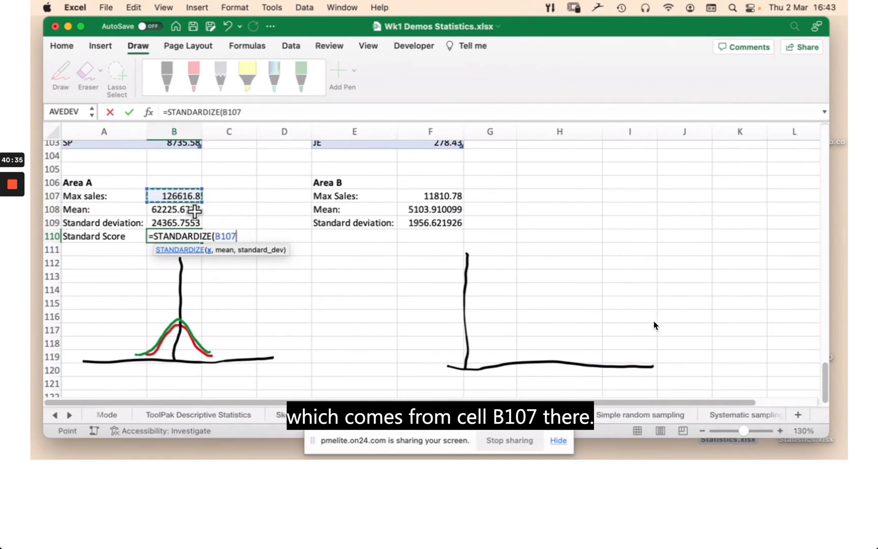
type(",")
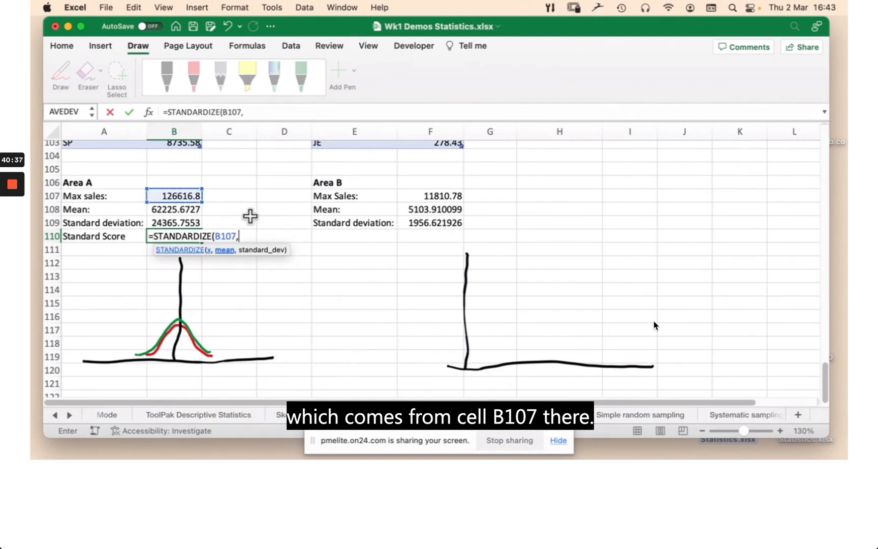
left_click(173, 208)
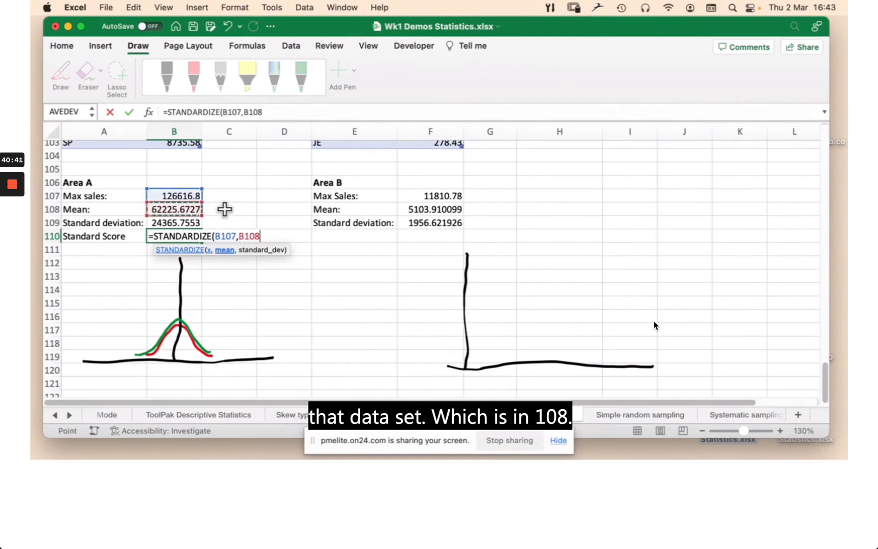
type(",")
left_click(189, 222)
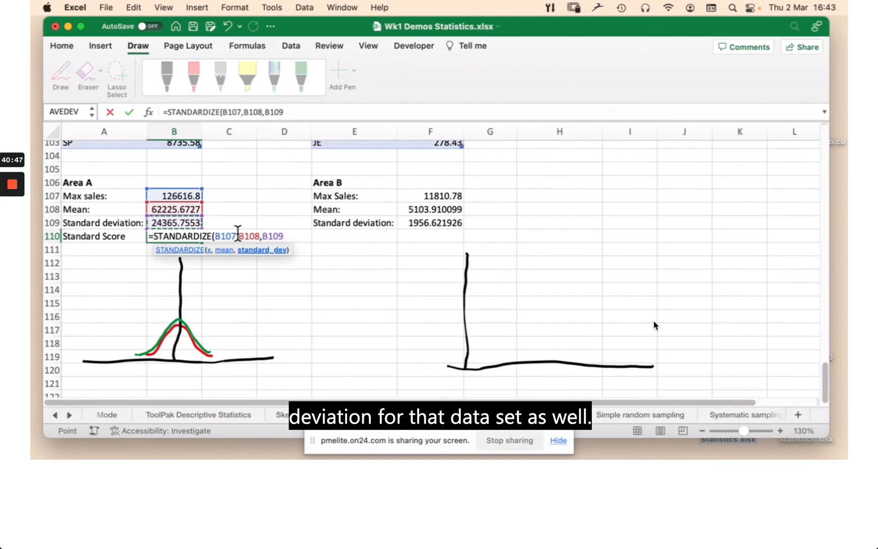
type(")")
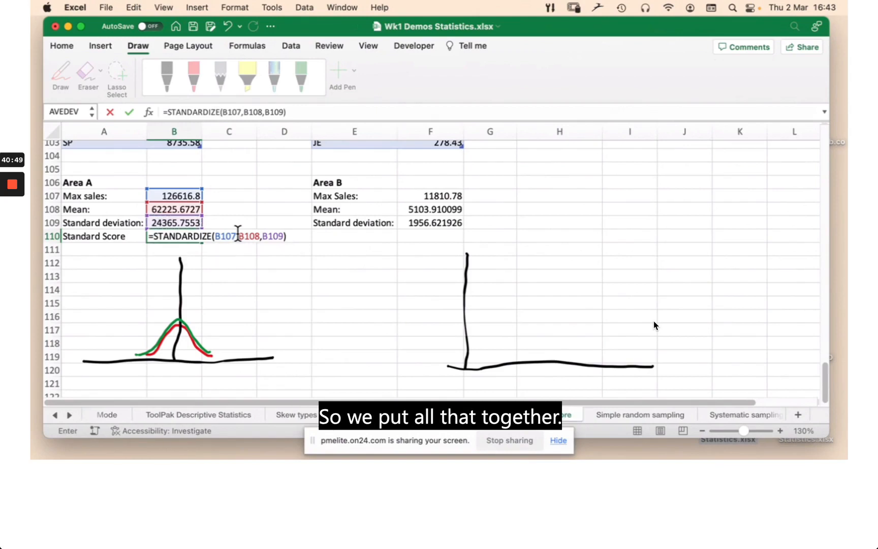
key("Return")
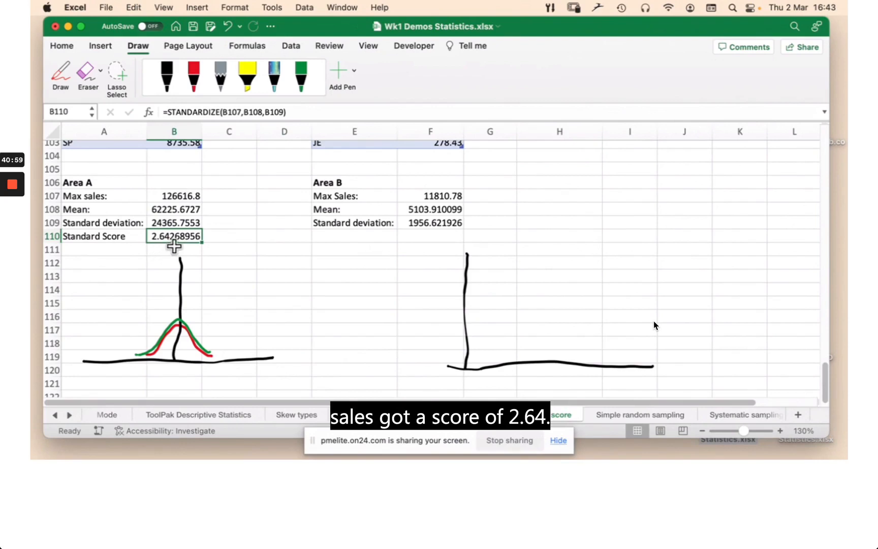
Step: Label cell E110 beneath the Area B statistics as Standard Score
left_click(351, 235)
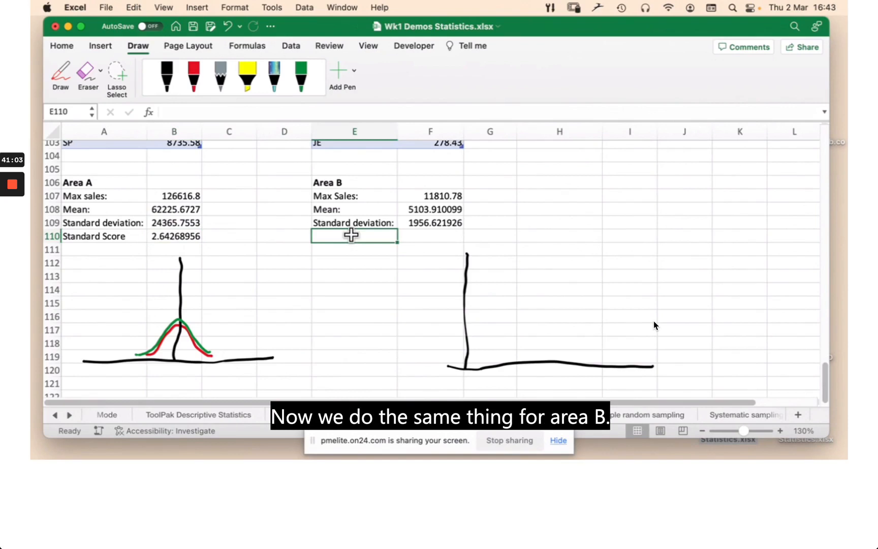
type("S")
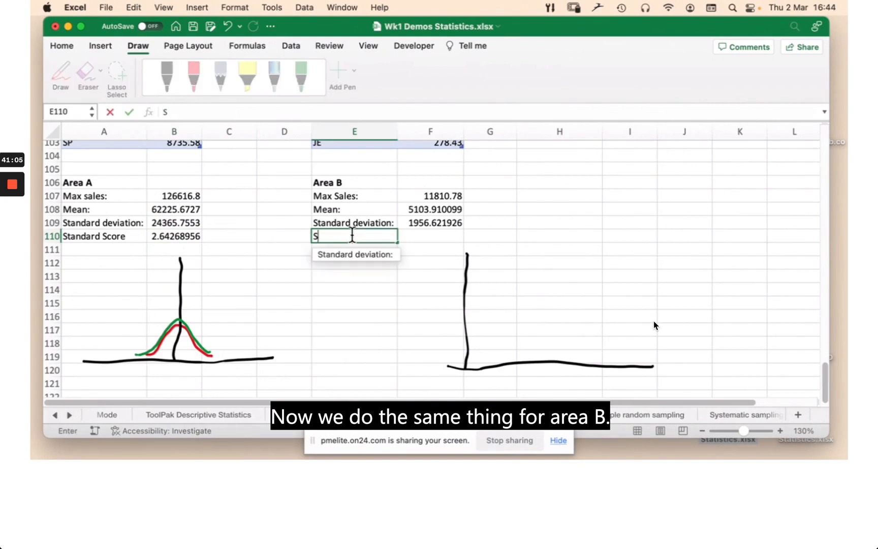
type("tandard")
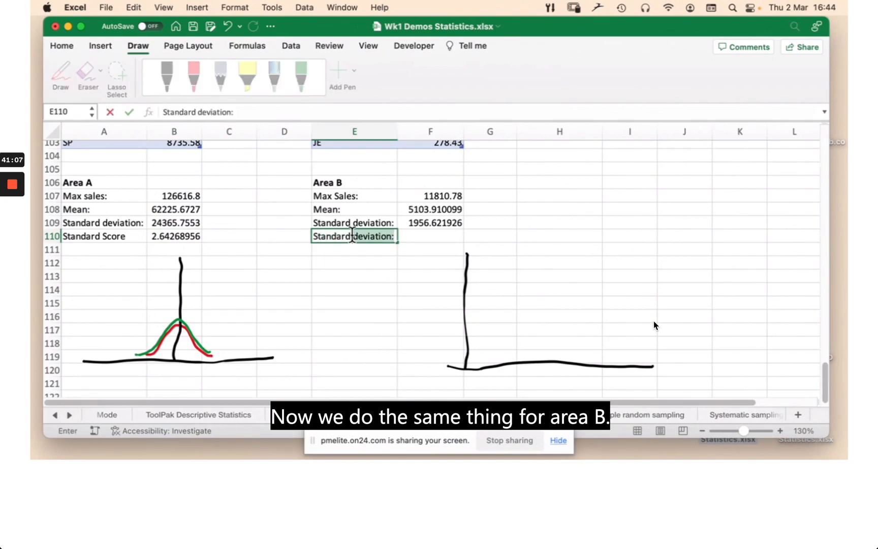
type(" Score")
key("Tab")
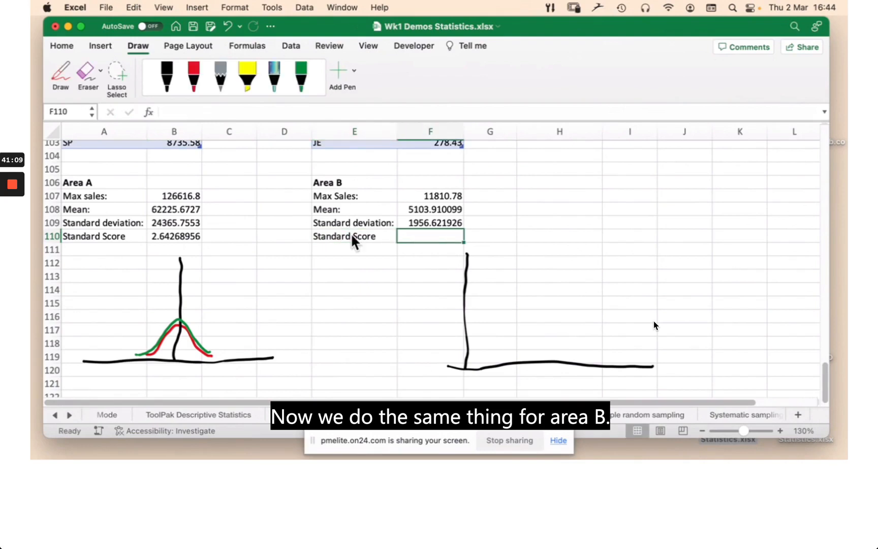
Step: Calculate the standard score of Area B's max sales in cell F110 with =STANDARDIZE(F107,F108,F109)
type("=")
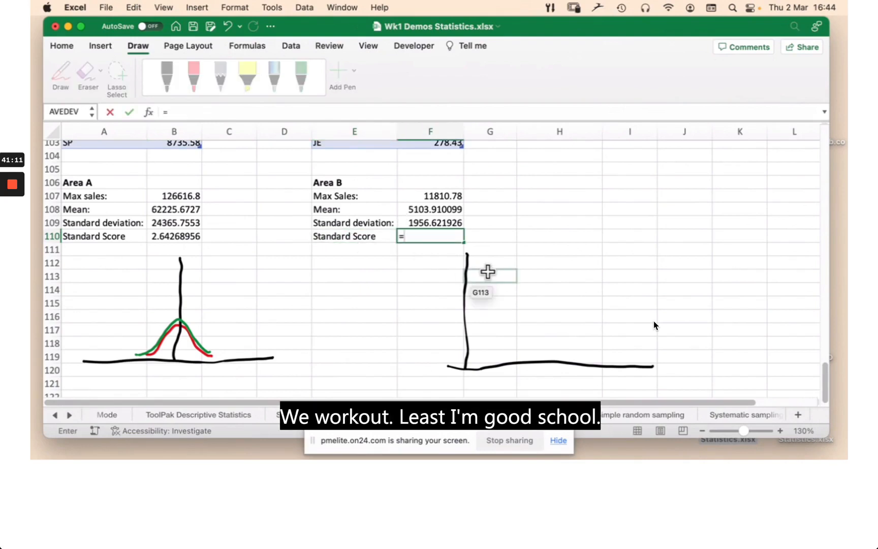
type("STANDARD")
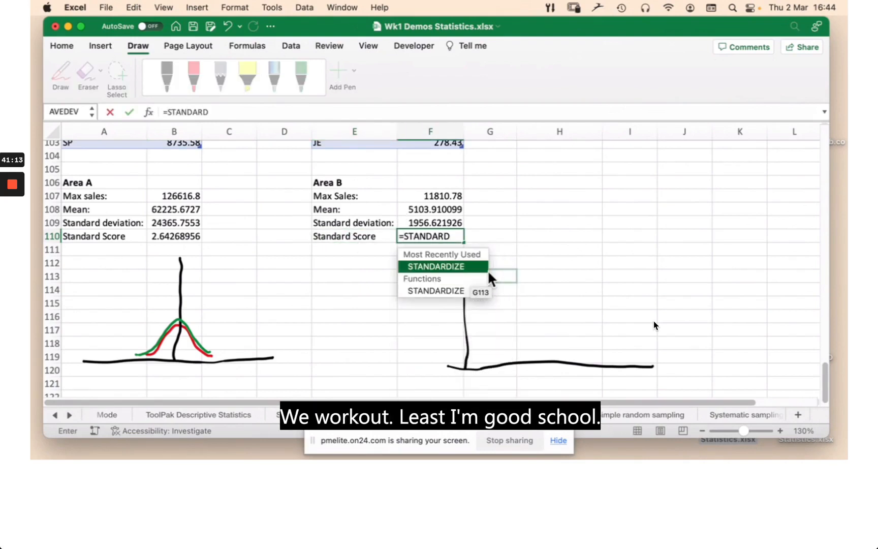
key("Tab")
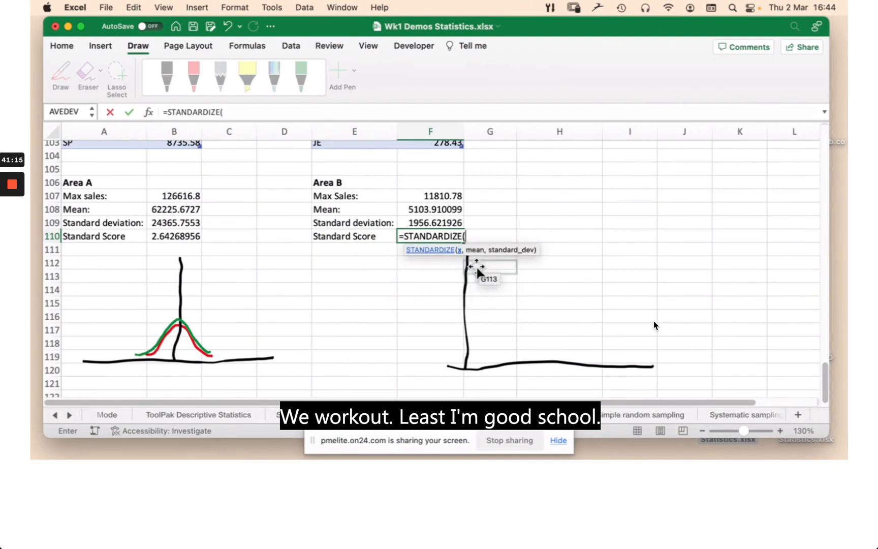
left_click(445, 195)
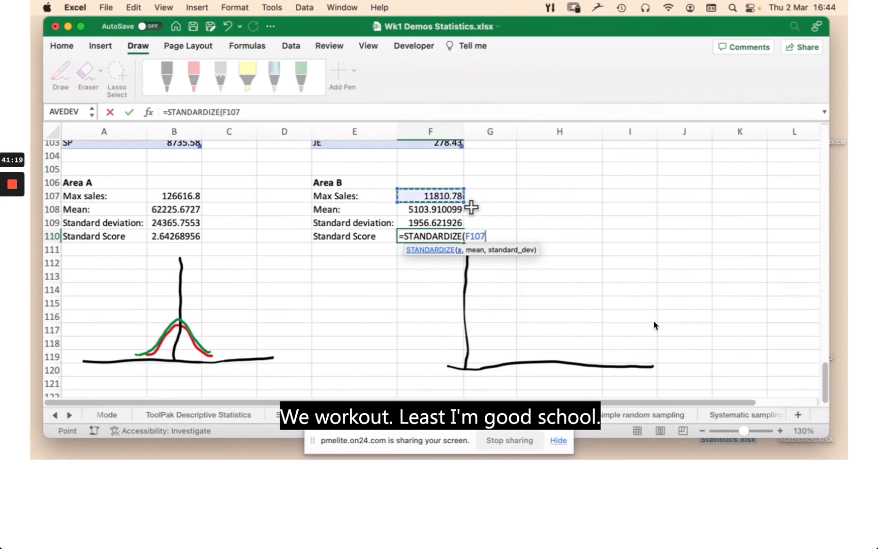
type(",")
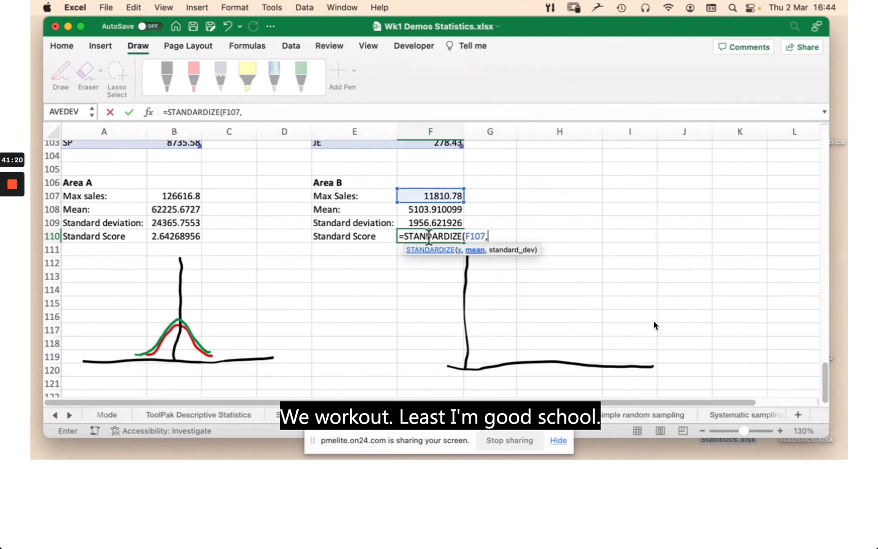
left_click(434, 209)
type(",")
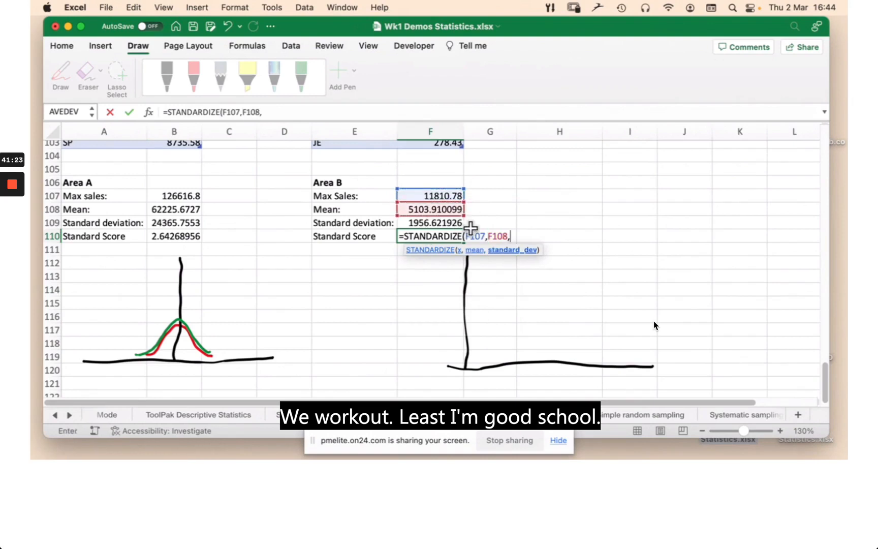
left_click(429, 223)
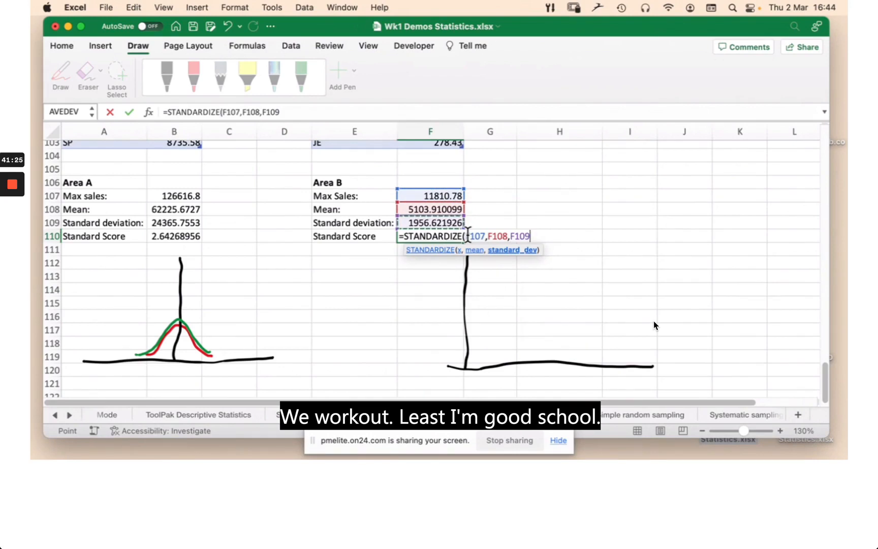
type(")")
key("Return")
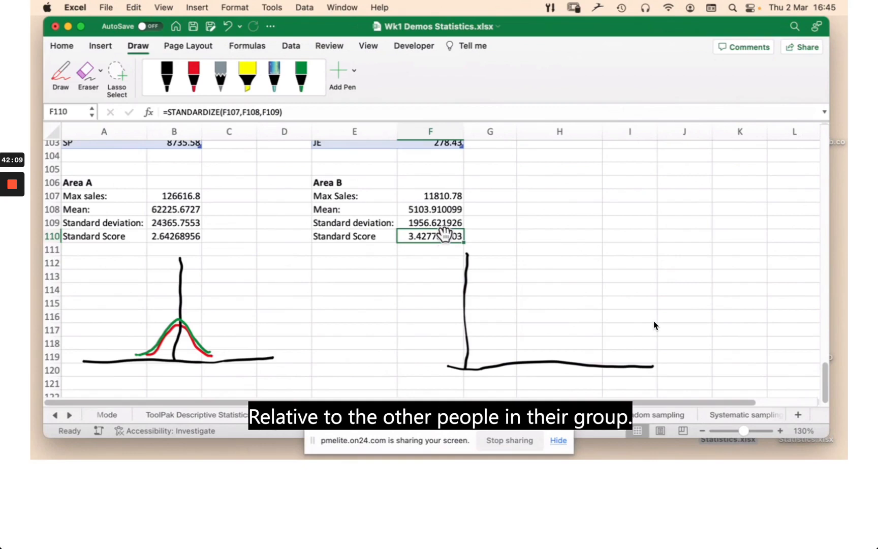
left_click(515, 436)
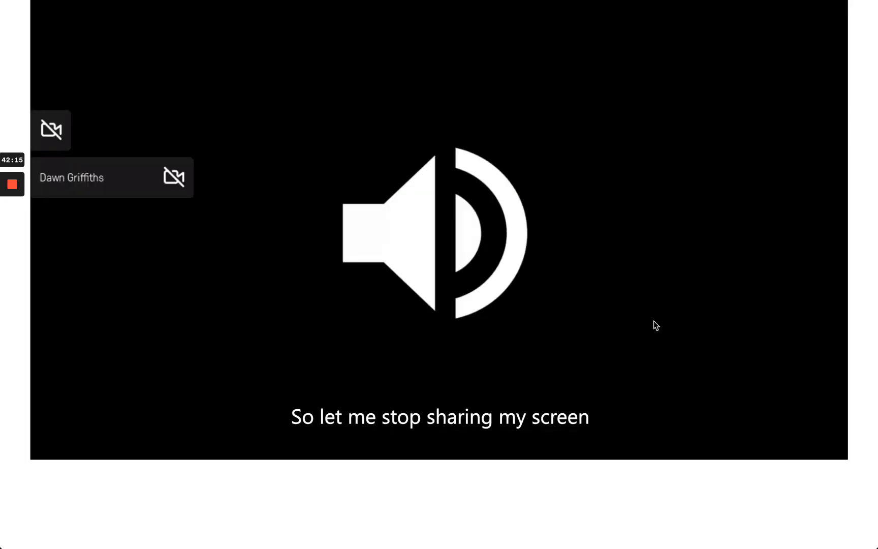